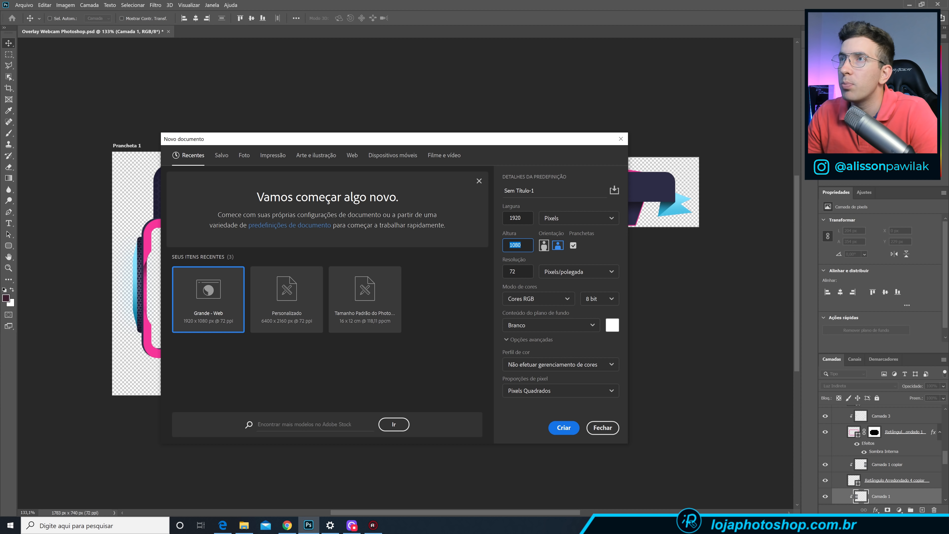
# - Create a new 1920 × 1080 px artboard document at 72 pixels per inch, RGB 8 bit, with a white background
pyautogui.press('Tab')
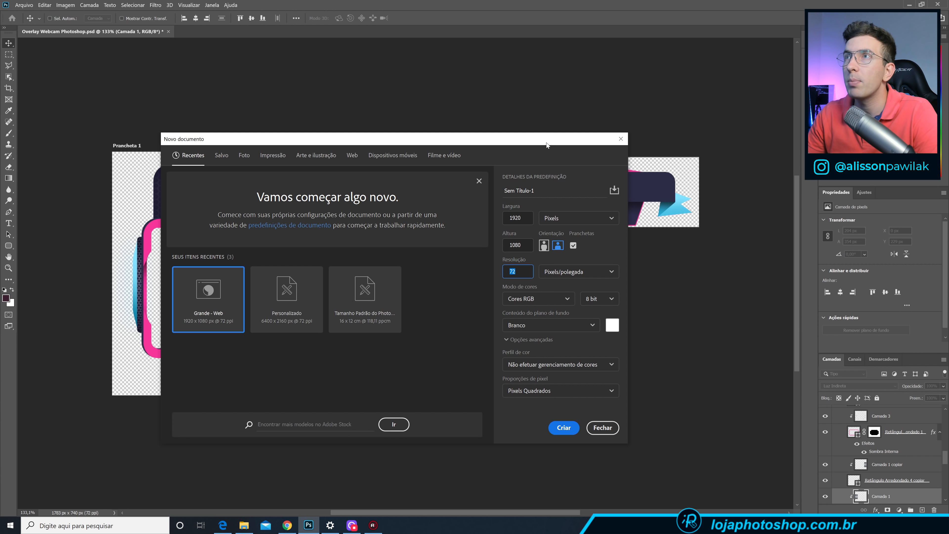
pyautogui.moveTo(546, 143); pyautogui.dragTo(540, 324)
pyautogui.moveTo(452, 322); pyautogui.dragTo(464, 142)
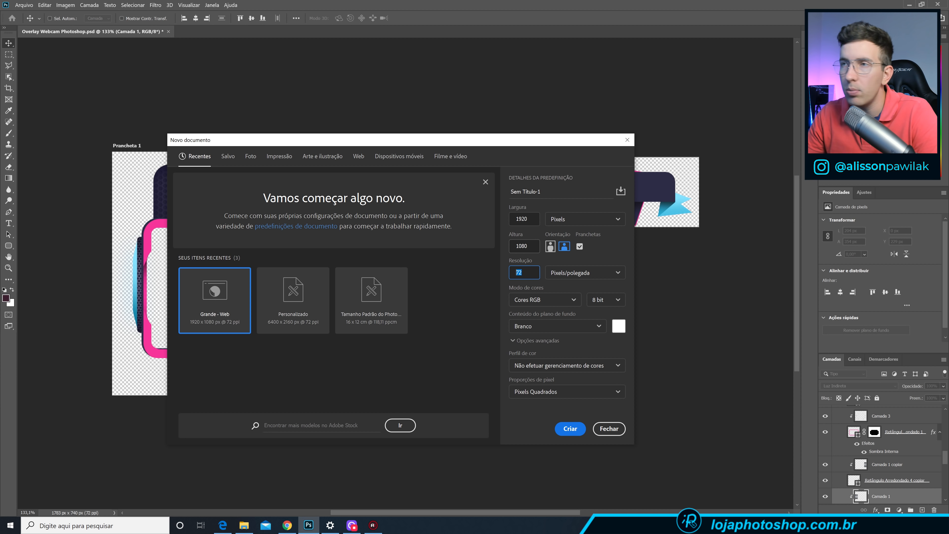
pyautogui.click(569, 430)
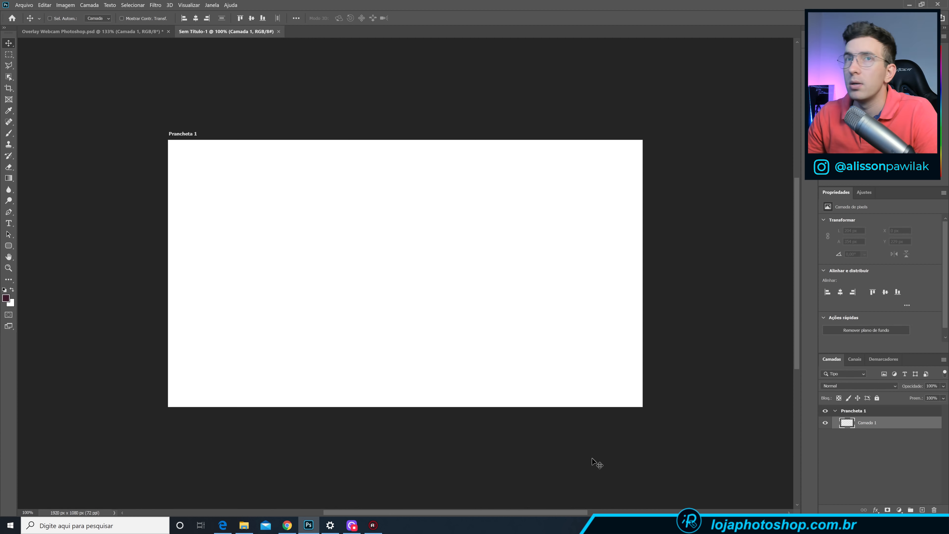
# - Set up the Rounded Rectangle tool with no fill, a 20 px pink #f6349a stroke and a 40 px corner radius
pyautogui.click(14, 245)
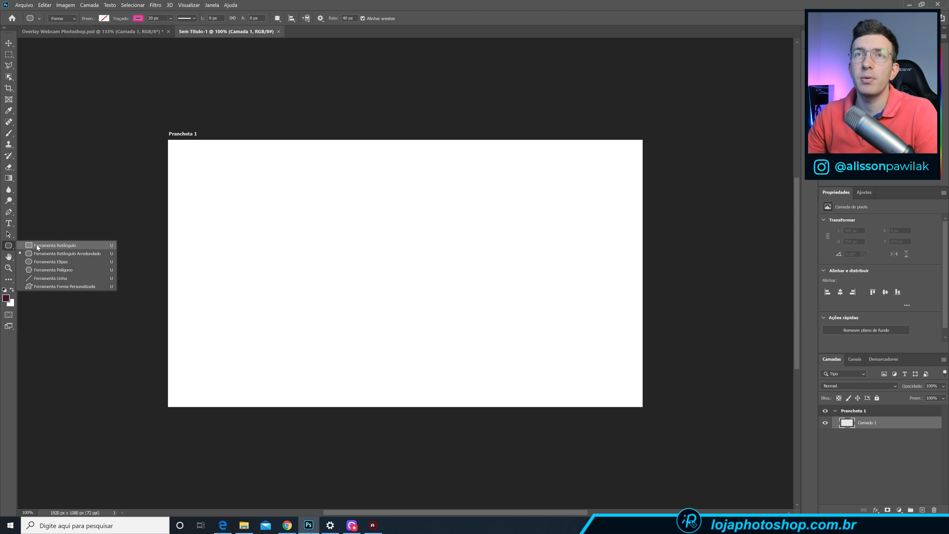
pyautogui.click(56, 254)
pyautogui.click(104, 18)
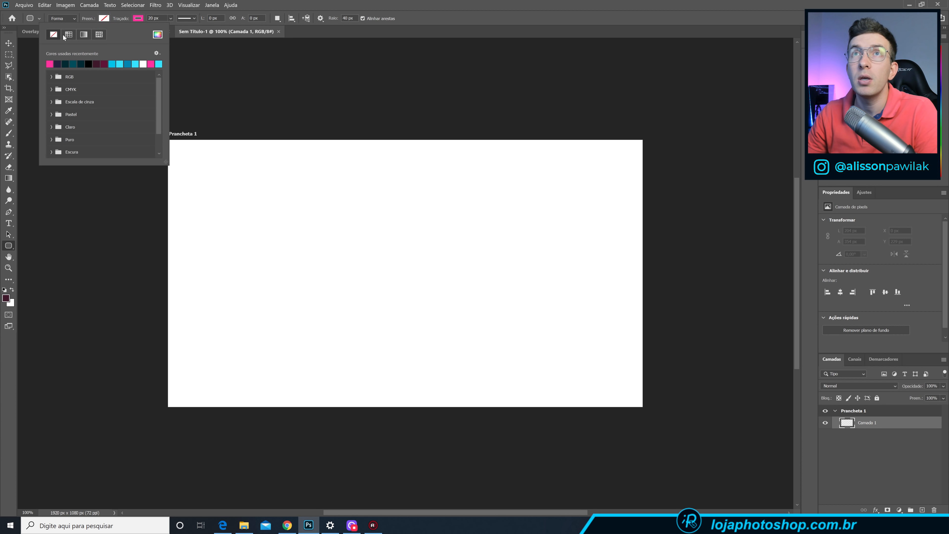
pyautogui.click(138, 18)
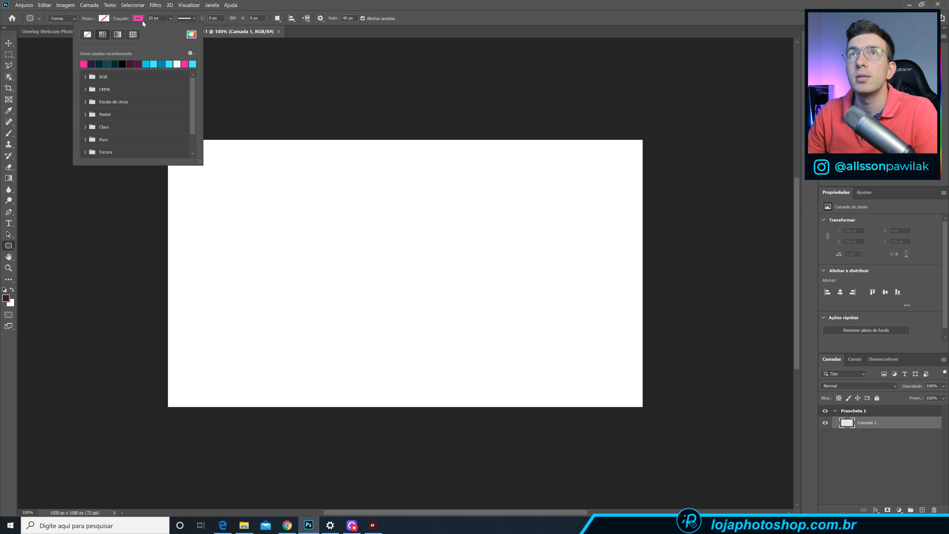
pyautogui.click(107, 20)
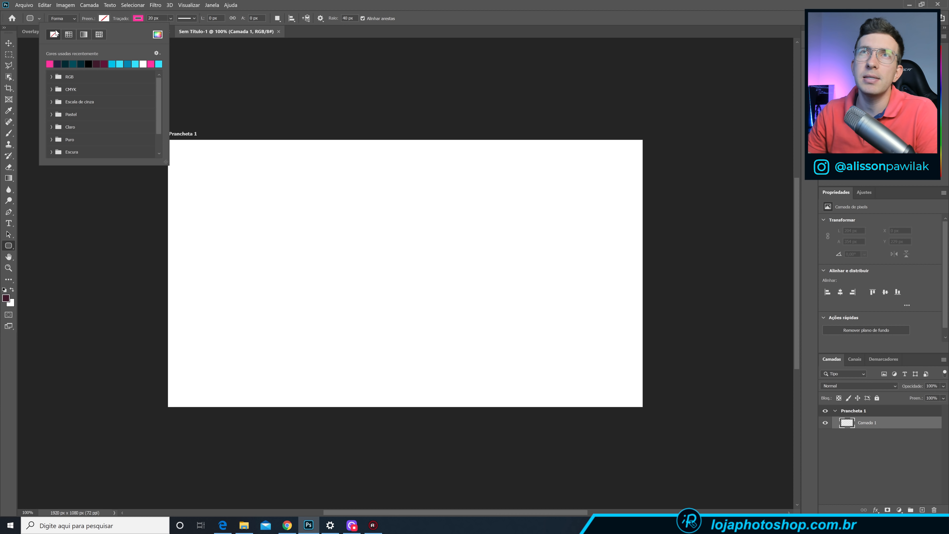
pyautogui.click(140, 20)
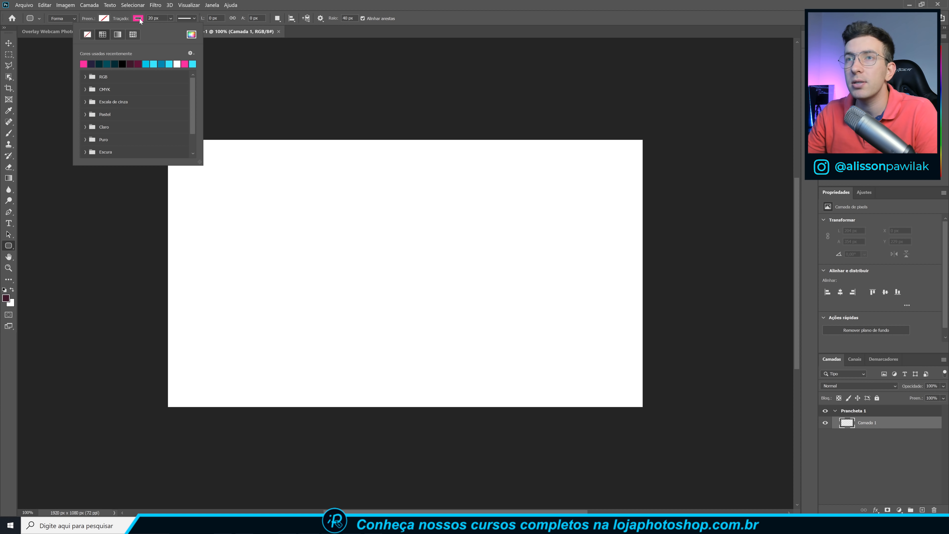
pyautogui.click(192, 35)
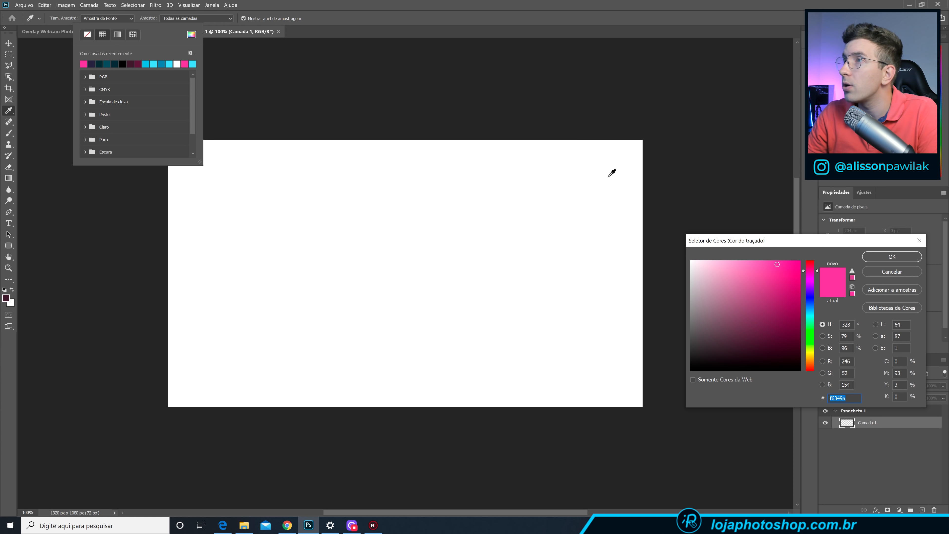
pyautogui.moveTo(711, 242); pyautogui.dragTo(303, 176)
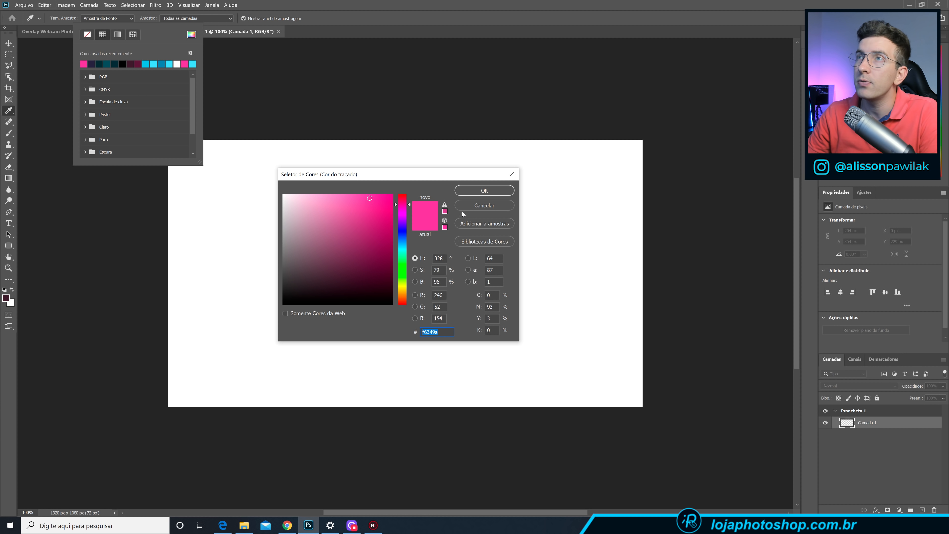
pyautogui.click(469, 190)
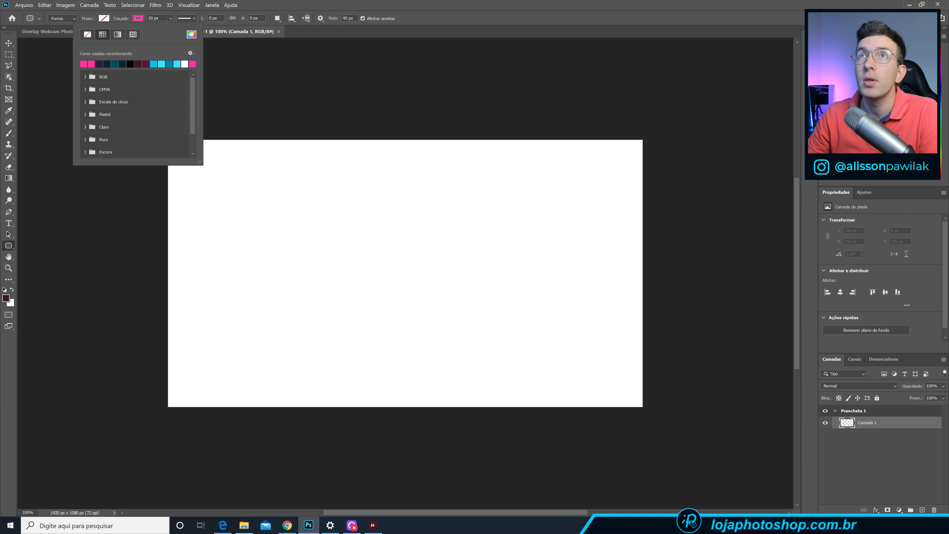
pyautogui.click(153, 18)
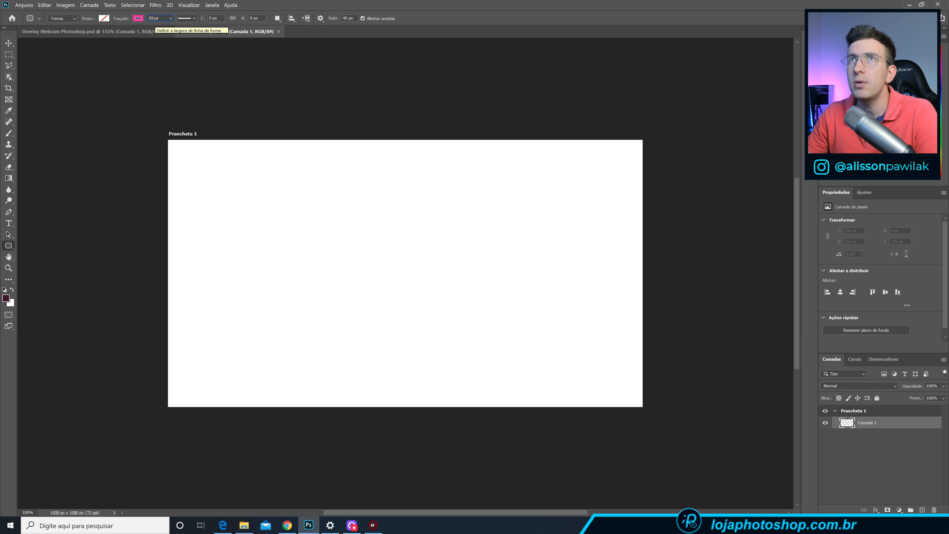
pyautogui.click(347, 18)
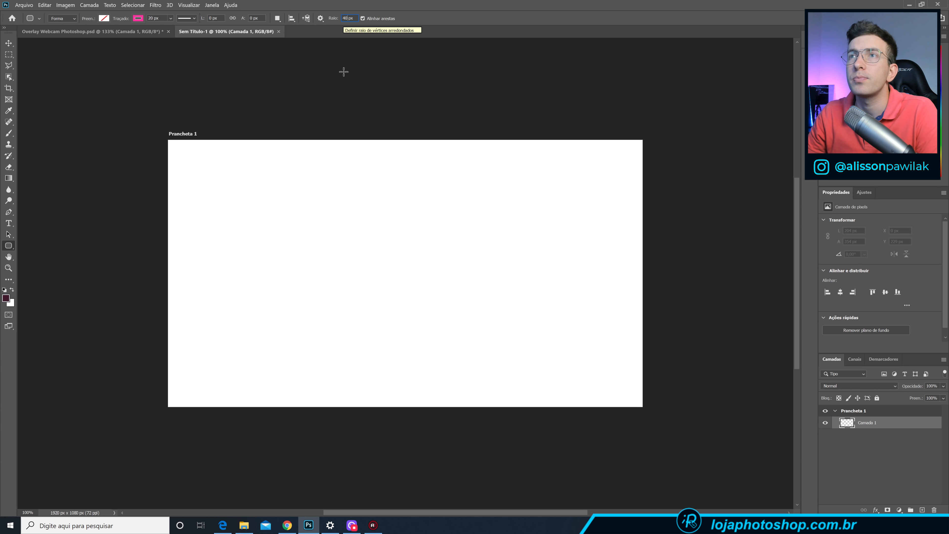
# - Create a 1920 × 1080 px rounded rectangle and move it to cover the artboard exactly
pyautogui.click(352, 220)
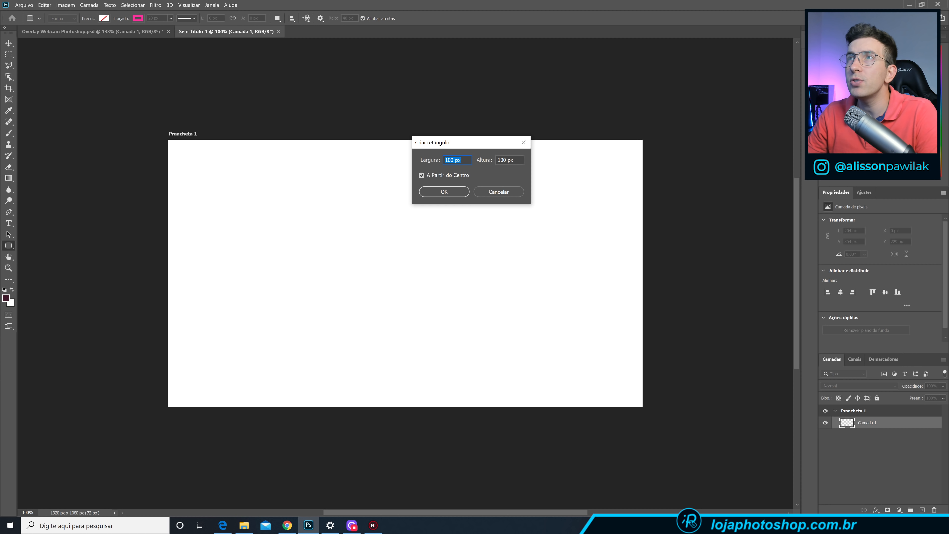
pyautogui.click(461, 160)
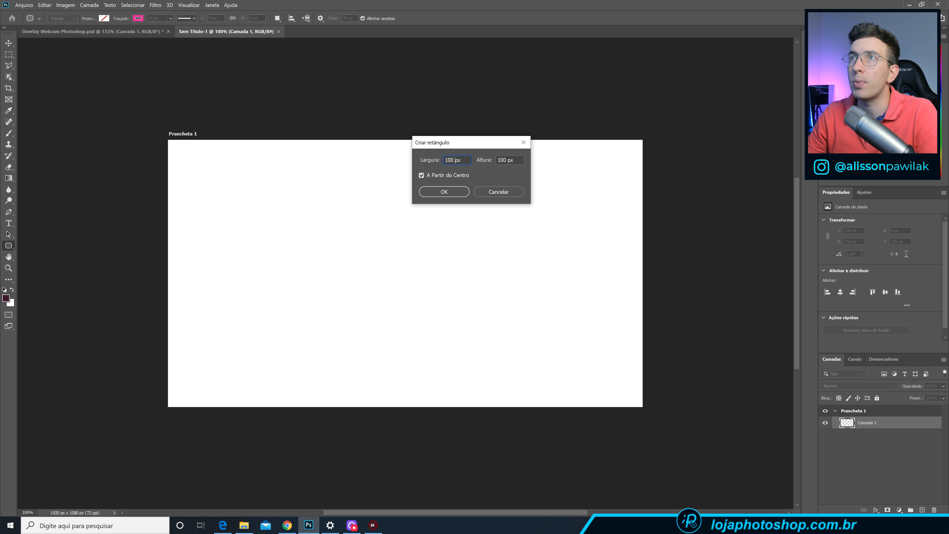
pyautogui.doubleClick(450, 160)
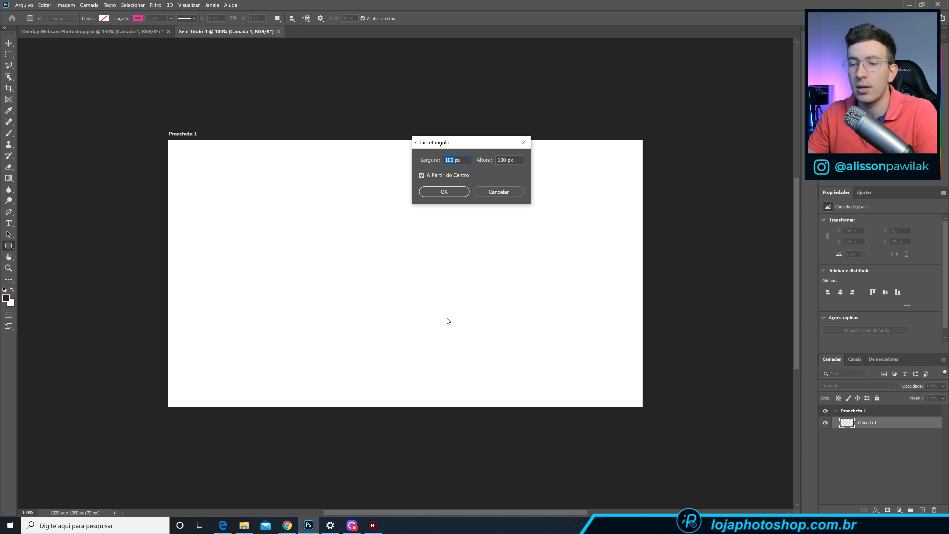
pyautogui.write('1920')
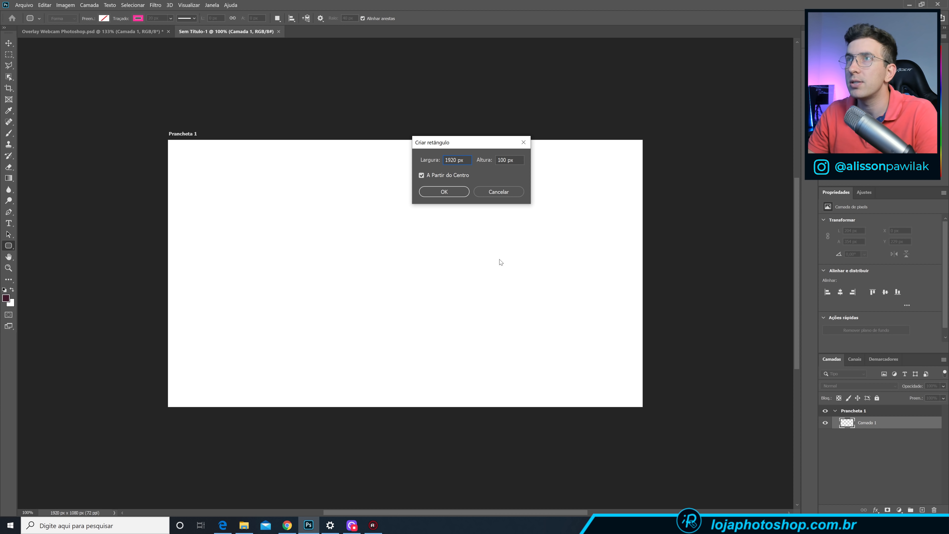
pyautogui.doubleClick(501, 155)
pyautogui.write('1080')
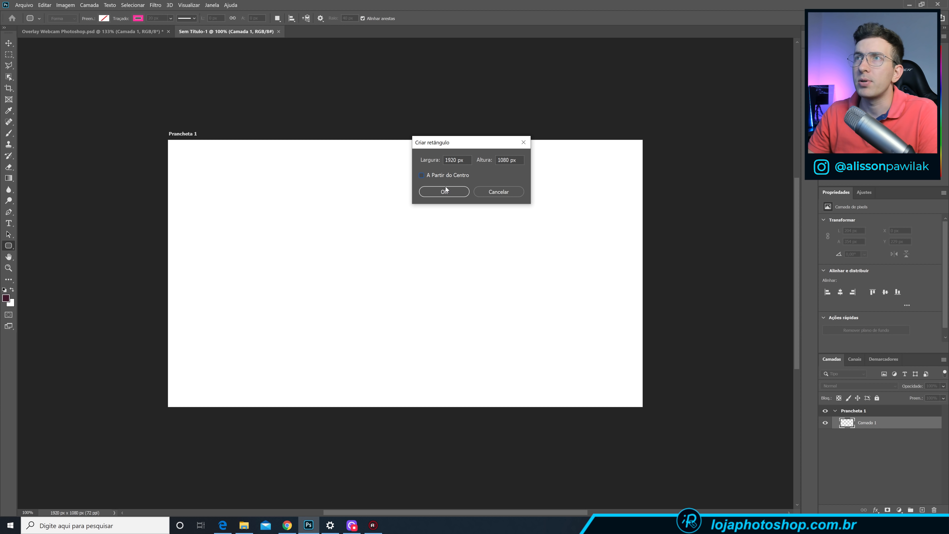
pyautogui.click(450, 191)
pyautogui.press('v')
pyautogui.moveTo(460, 299); pyautogui.dragTo(350, 252)
pyautogui.moveTo(426, 298); pyautogui.dragTo(402, 269)
# - Scale the rounded rectangle proportionally to about 500 × 281 px and place it in the left half of the artboard
pyautogui.hotkey('ctrl', 't')
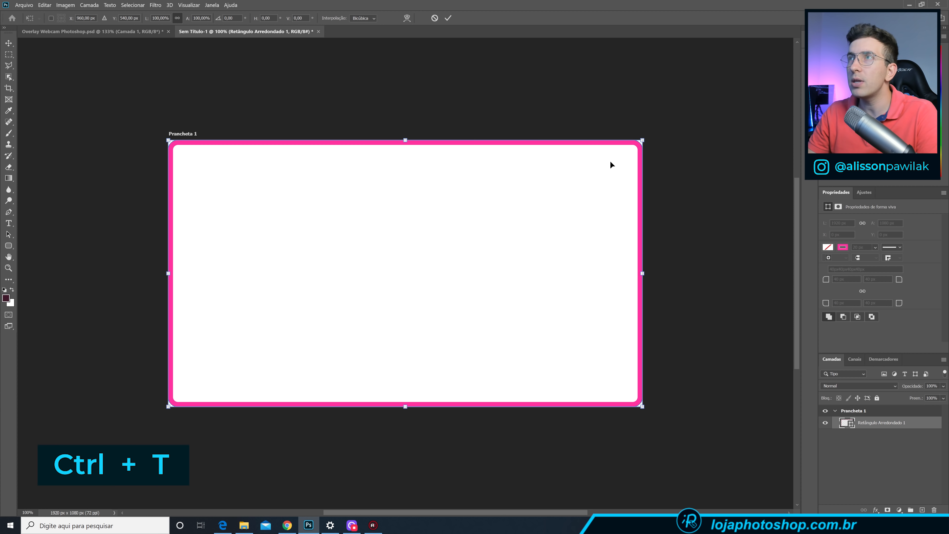
pyautogui.moveTo(642, 140); pyautogui.dragTo(472, 232)
pyautogui.moveTo(435, 264); pyautogui.dragTo(299, 266)
pyautogui.moveTo(336, 233)
pyautogui.mouseDown()
pyautogui.moveTo(322, 234)
pyautogui.moveTo(333, 233)
pyautogui.mouseUp()
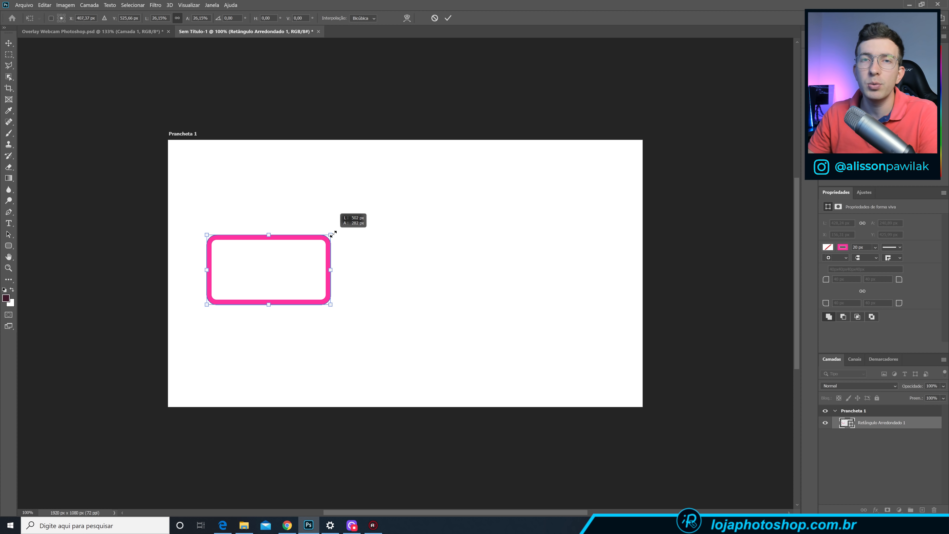
pyautogui.moveTo(333, 233); pyautogui.dragTo(335, 234)
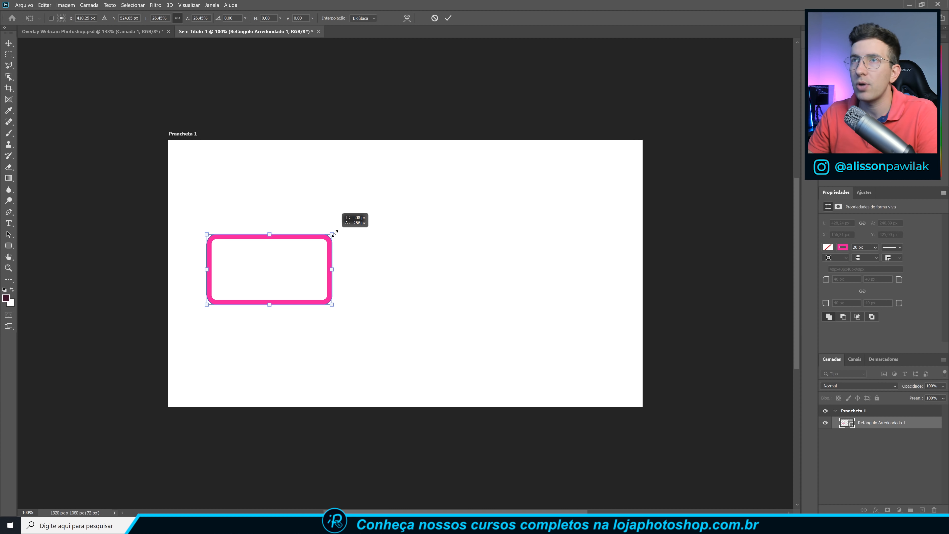
pyautogui.moveTo(334, 233); pyautogui.dragTo(332, 234)
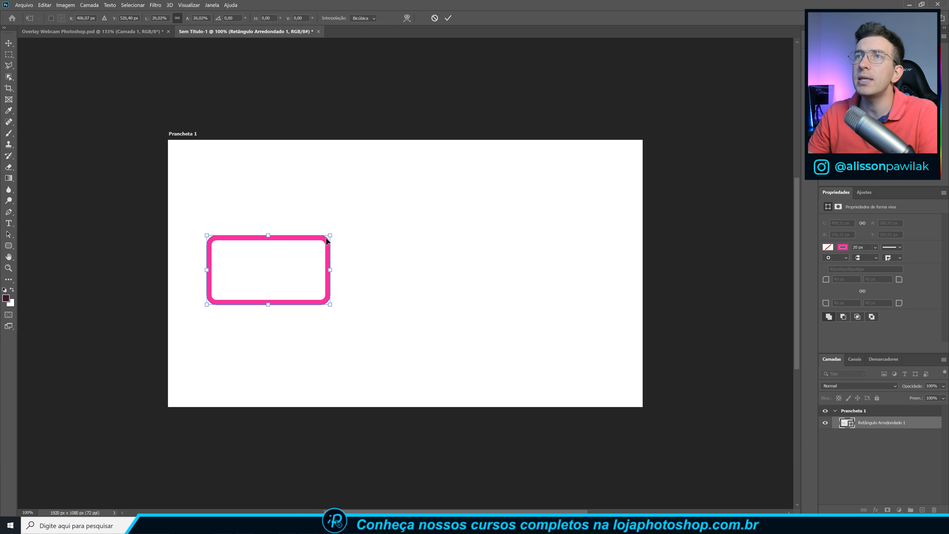
pyautogui.click(447, 17)
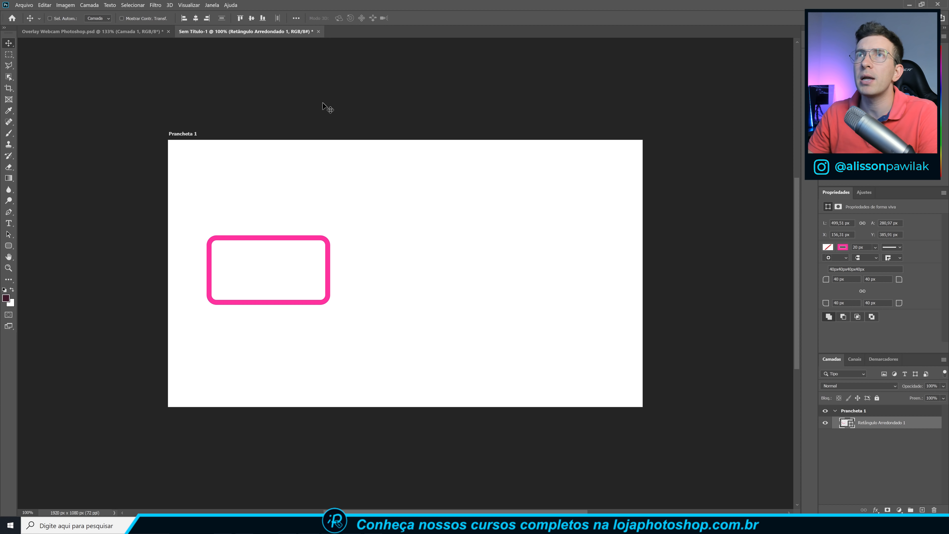
# - Set the rounded rectangle's width to exactly 500 px with its proportions linked
pyautogui.click(8, 246)
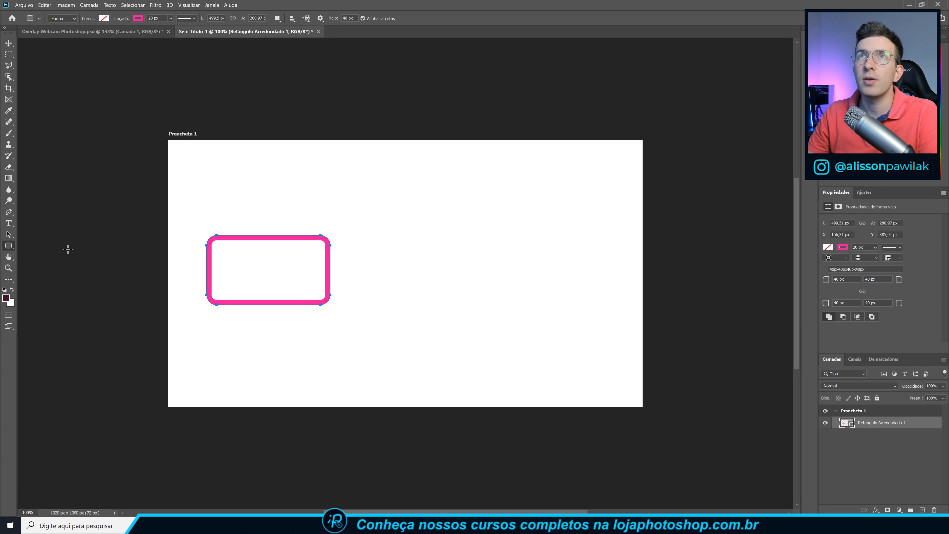
pyautogui.click(216, 18)
pyautogui.moveTo(209, 18); pyautogui.dragTo(233, 20)
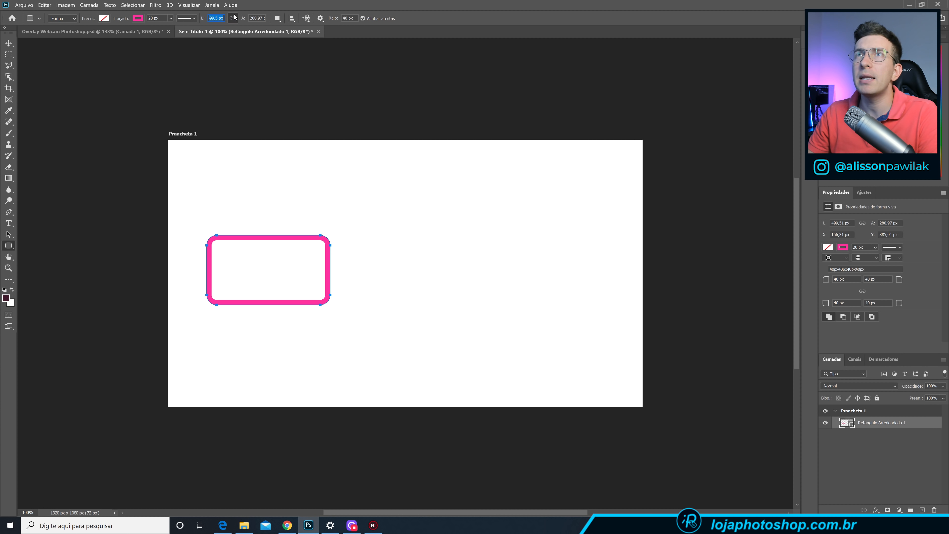
pyautogui.click(215, 18)
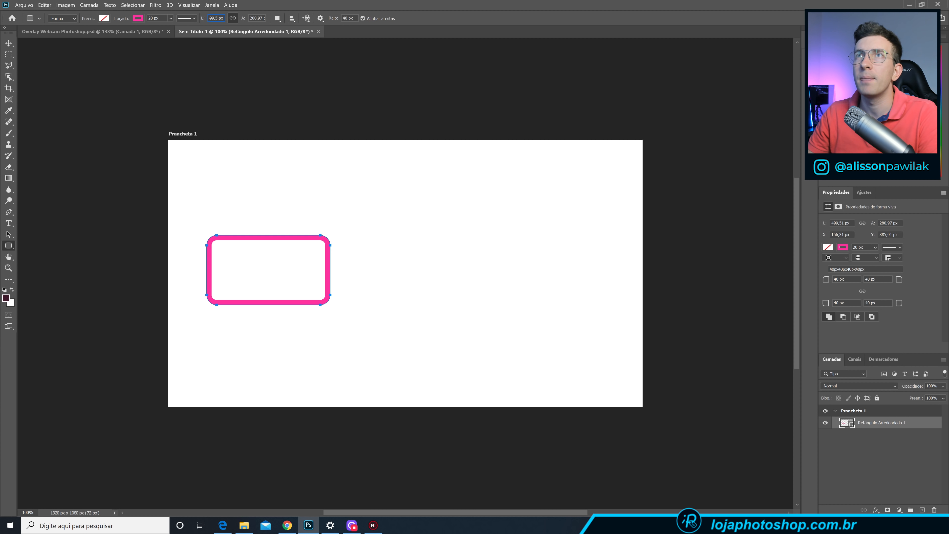
pyautogui.moveTo(218, 18); pyautogui.dragTo(192, 15)
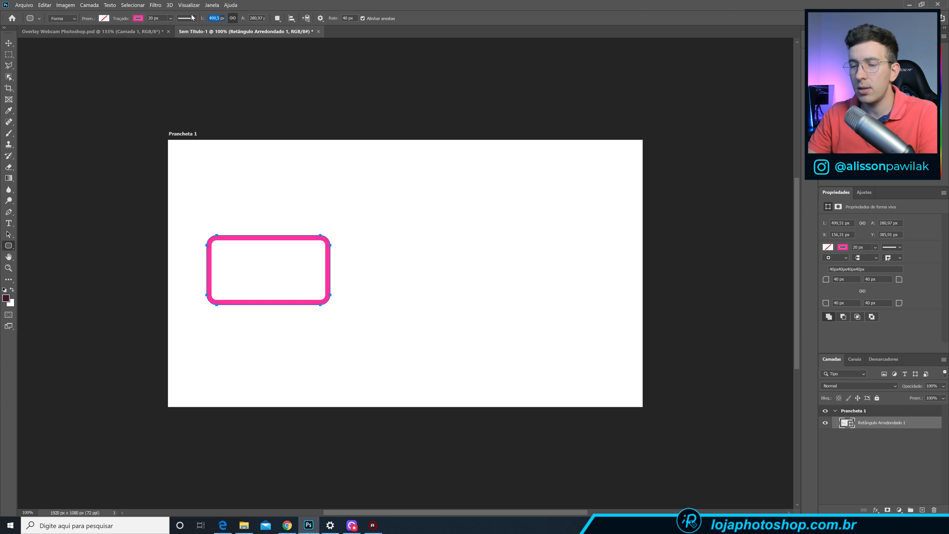
pyautogui.write('500')
pyautogui.press('Return')
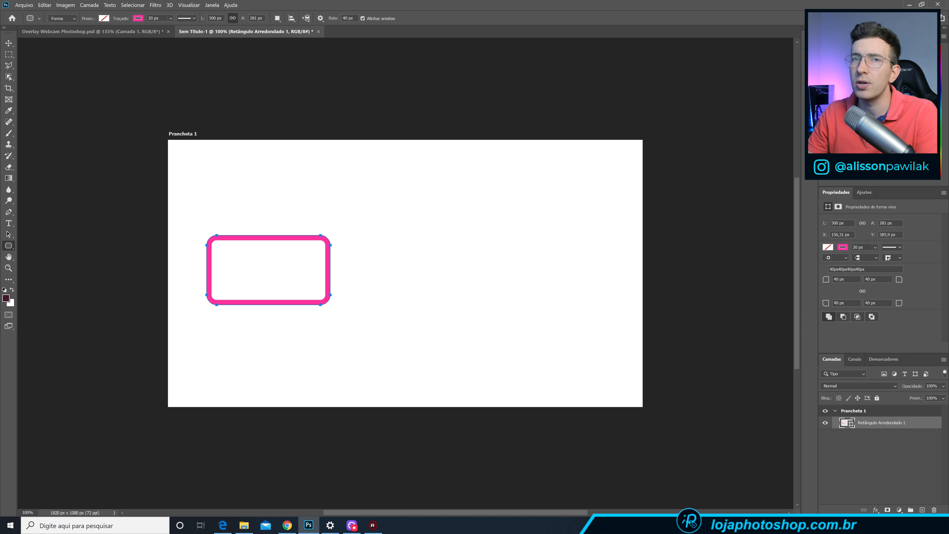
# - Add a layer mask to the rounded rectangle and check the finished frame in Overlay Webcam Photoshop.psd for reference
pyautogui.press('v')
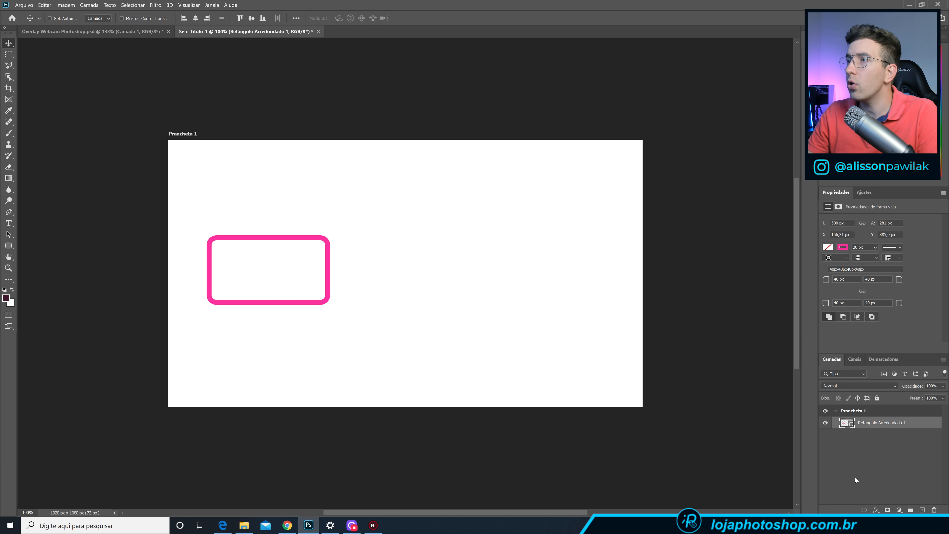
pyautogui.click(888, 510)
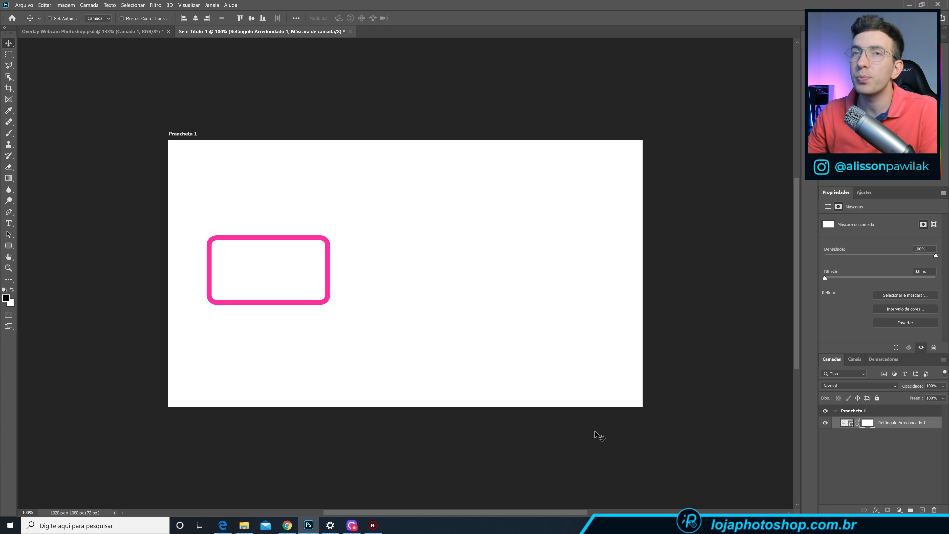
pyautogui.scroll(7, 214, 239)
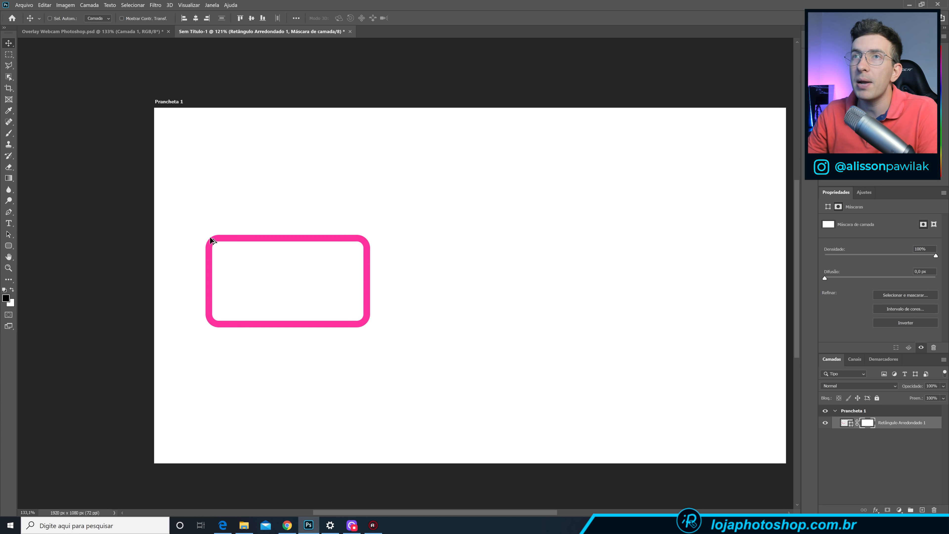
pyautogui.click(130, 37)
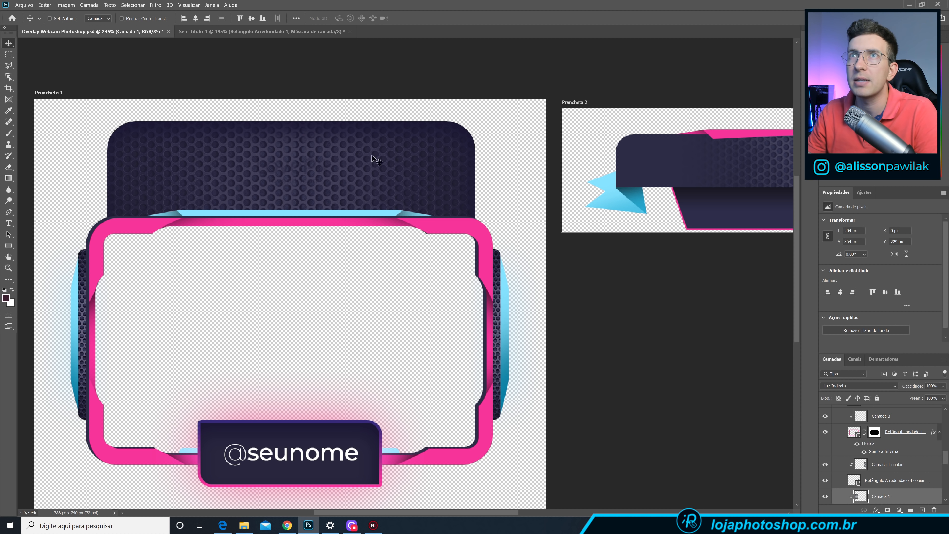
pyautogui.click(242, 32)
pyautogui.scroll(2, 116, 271)
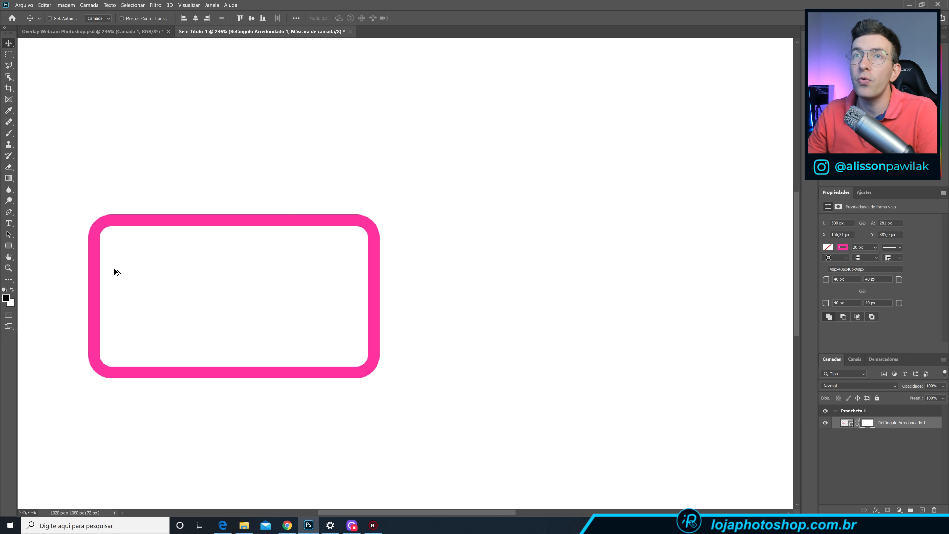
# - Draw a rounded rectangle about 352 × 262 px over the pink frame on a new layer, with a dark burgundy fill and no stroke
pyautogui.click(9, 246)
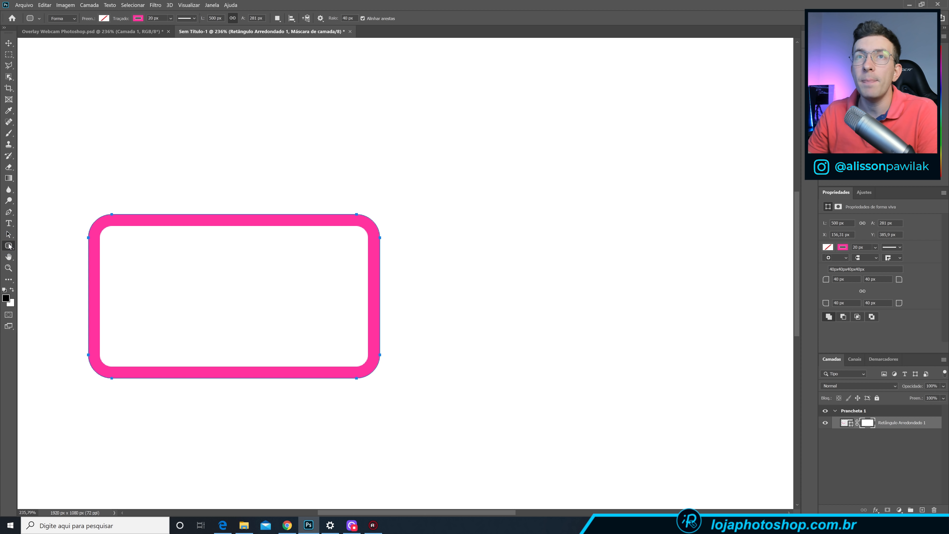
pyautogui.click(56, 253)
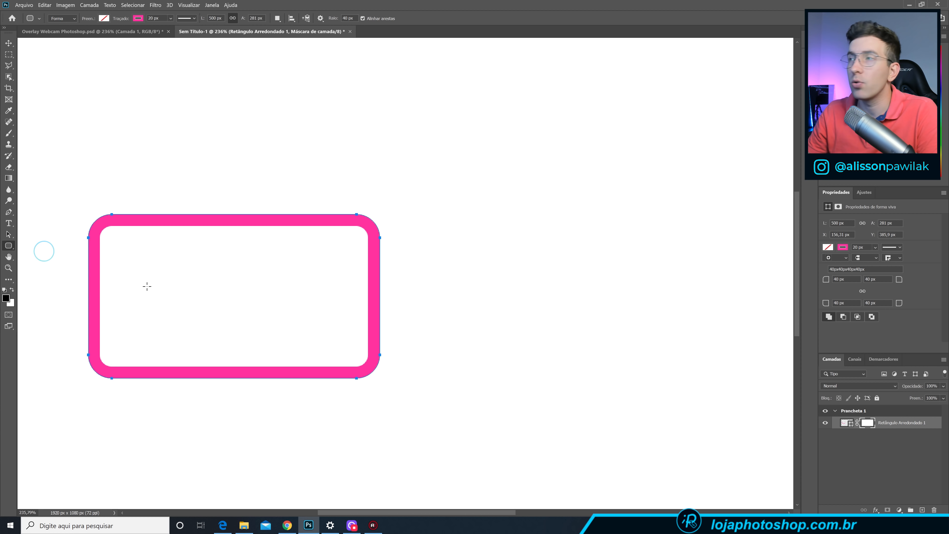
pyautogui.click(922, 510)
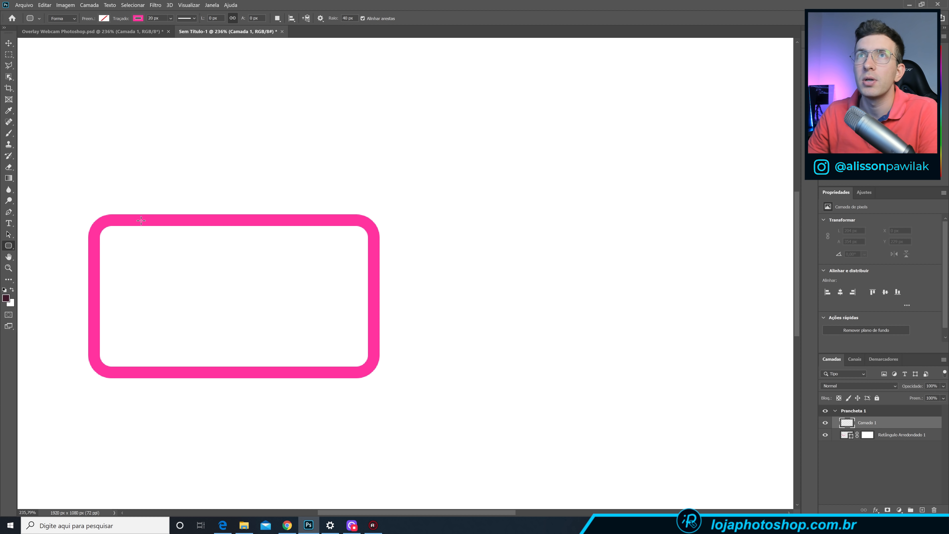
pyautogui.click(104, 19)
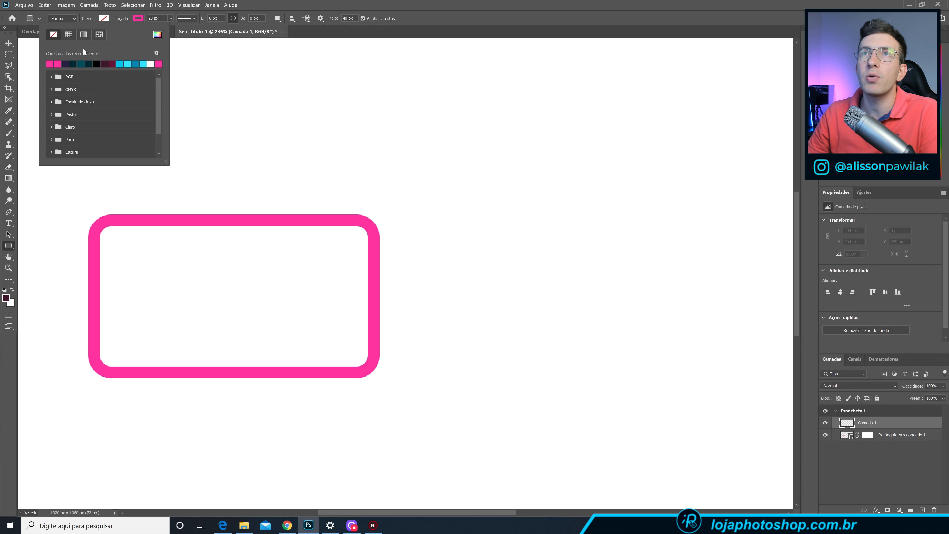
pyautogui.click(68, 34)
pyautogui.click(138, 18)
pyautogui.click(87, 35)
pyautogui.click(139, 218)
pyautogui.moveTo(139, 217)
pyautogui.mouseDown()
pyautogui.moveTo(283, 297)
pyautogui.moveTo(334, 296)
pyautogui.moveTo(338, 242)
pyautogui.moveTo(312, 341)
pyautogui.moveTo(319, 368)
pyautogui.moveTo(344, 370)
pyautogui.mouseUp()
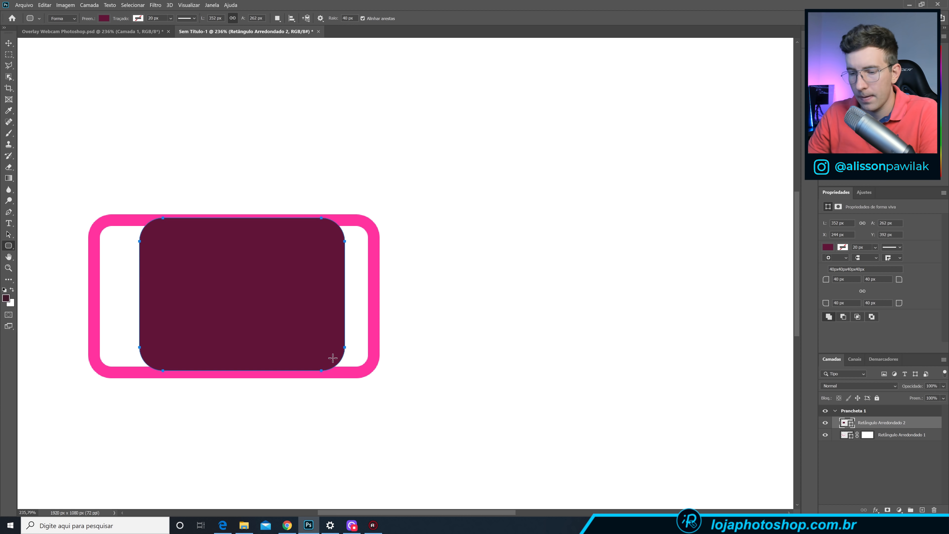
# - Center the dark rounded rectangle within the pink frame, overlapping half the thickness of its upper and lower borders
pyautogui.press('v')
pyautogui.moveTo(280, 307); pyautogui.dragTo(271, 308)
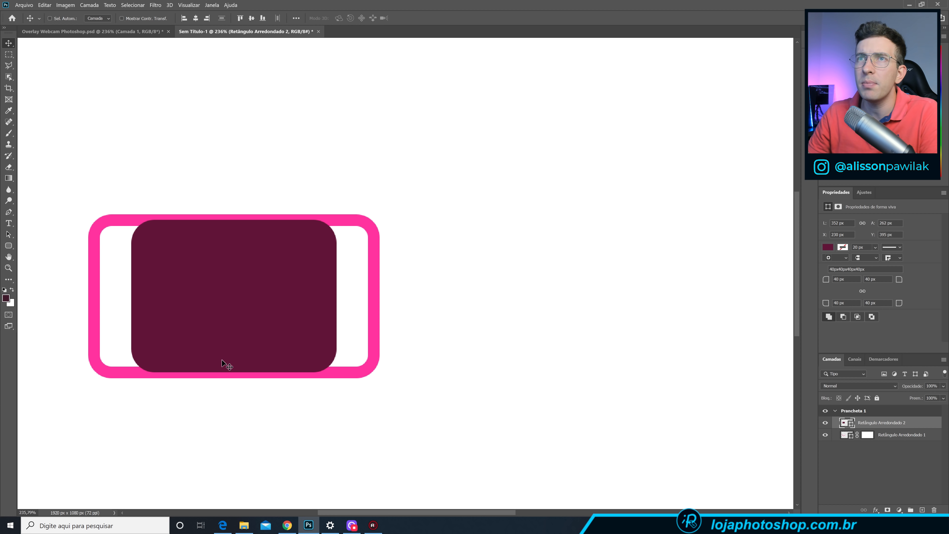
pyautogui.moveTo(228, 334); pyautogui.dragTo(227, 333)
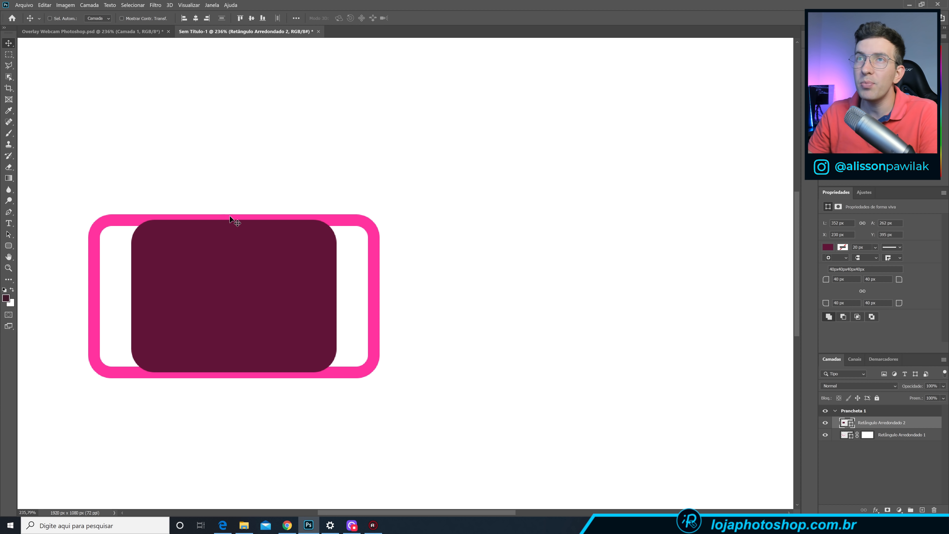
# - Draw a second dark rounded rectangle about 480 × 175 px on a new layer and center it across the frame's side borders
pyautogui.click(924, 509)
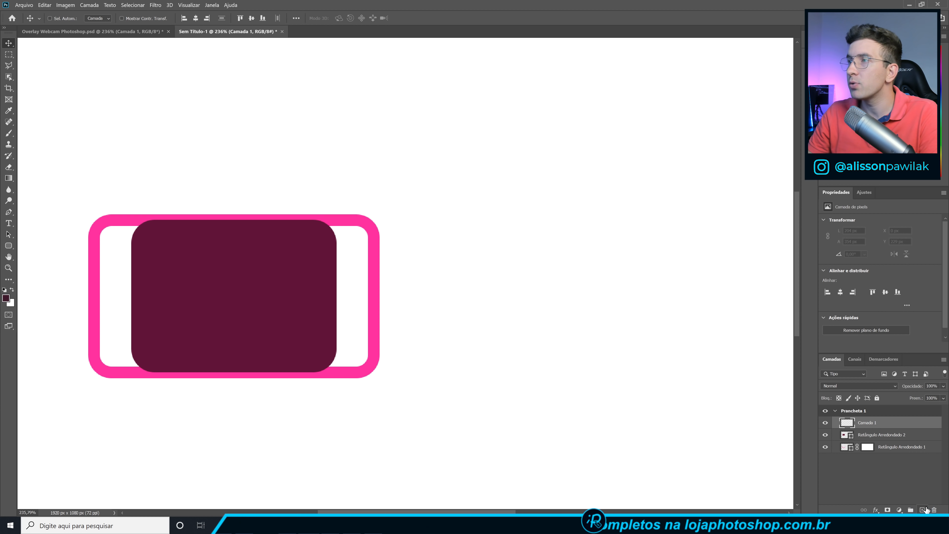
pyautogui.click(8, 246)
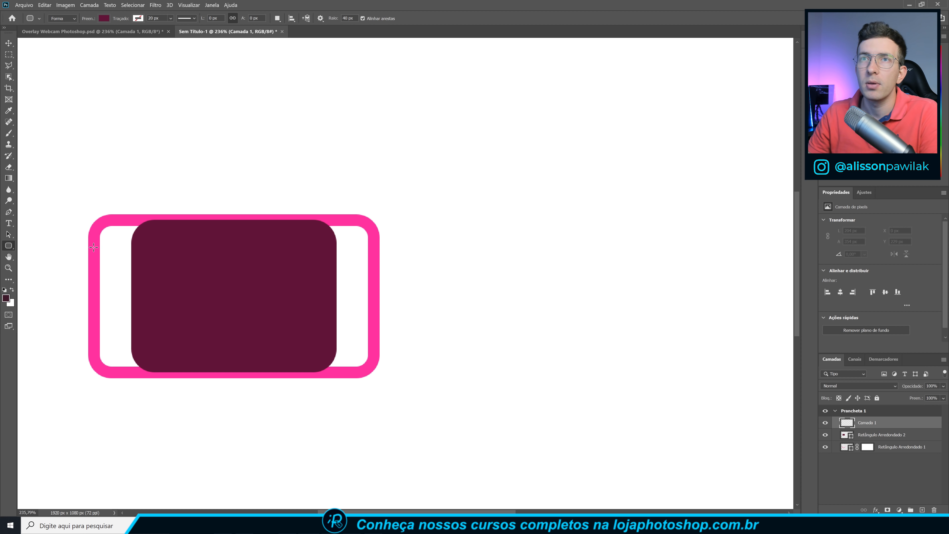
pyautogui.moveTo(95, 253); pyautogui.dragTo(373, 354)
pyautogui.press('v')
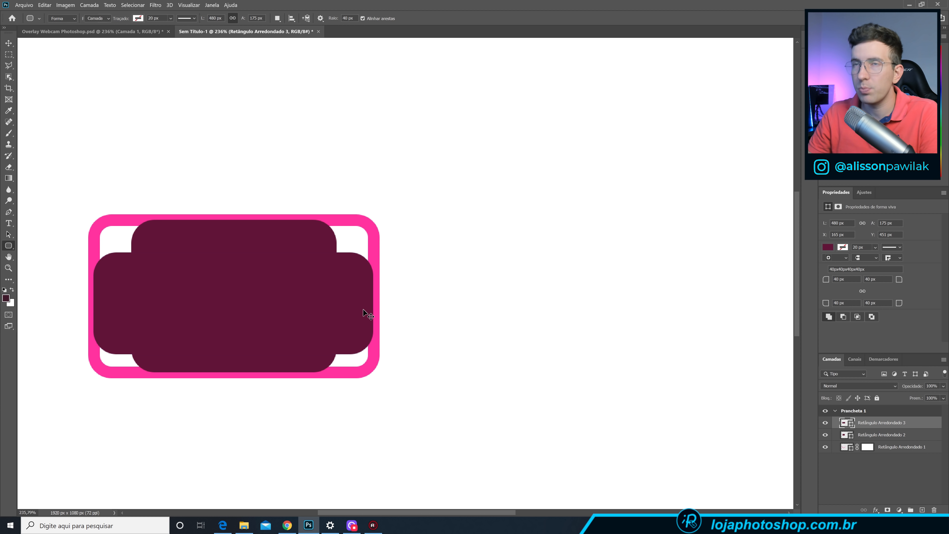
pyautogui.moveTo(324, 318); pyautogui.dragTo(323, 307)
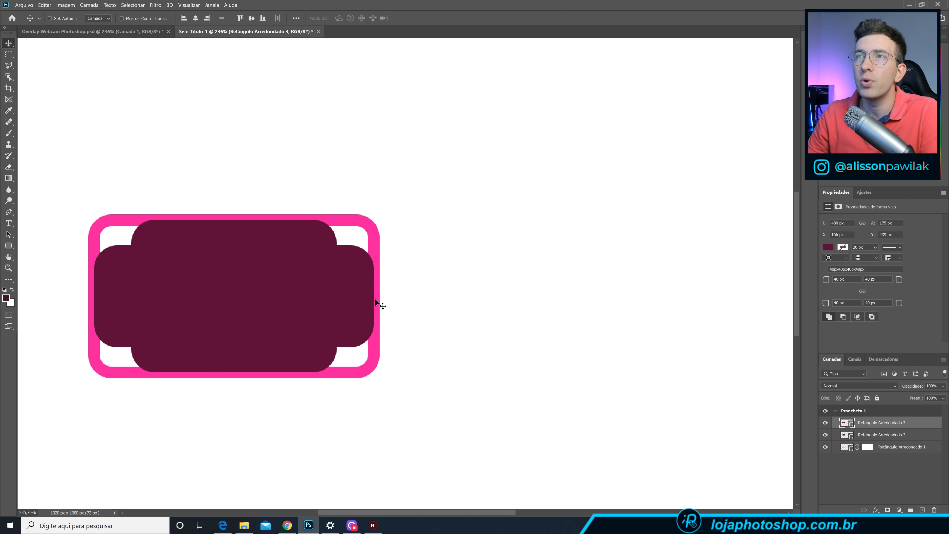
# - Merge the two dark rounded rectangles into one shape layer and toggle its visibility to check it
pyautogui.keyDown('ctrl'); pyautogui.click(883, 435); pyautogui.keyUp('ctrl')
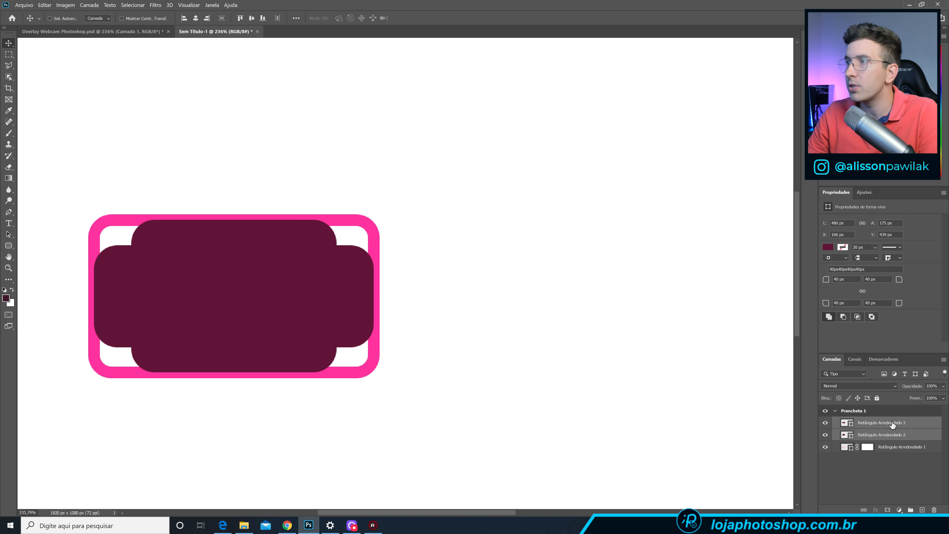
pyautogui.hotkey('ctrl', 'e')
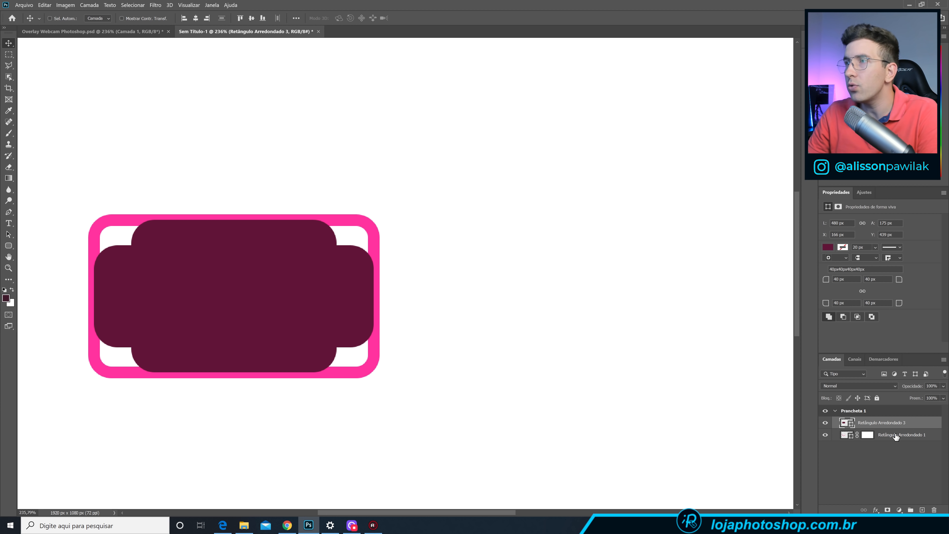
pyautogui.click(826, 423)
pyautogui.click(826, 424)
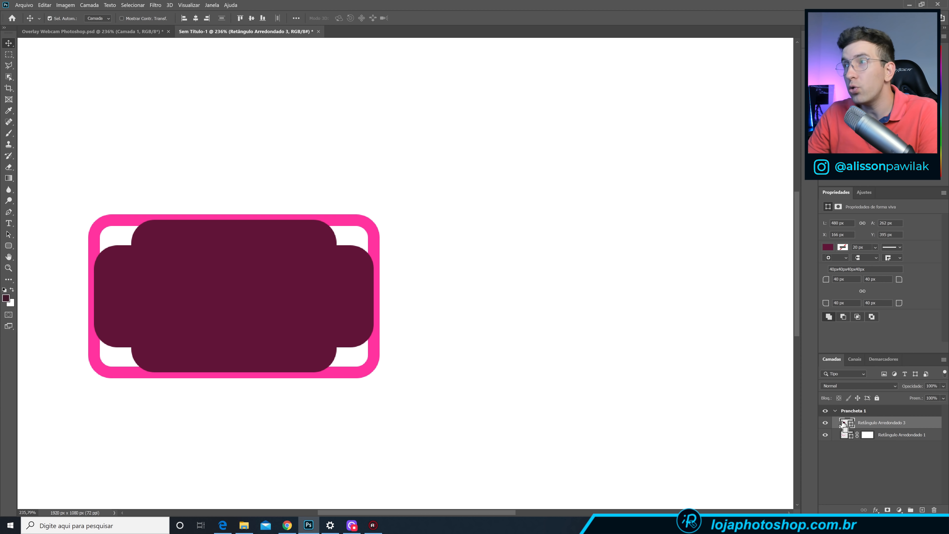
# - Load the merged dark shape as a selection, fill it with black on the pink frame's layer mask, and deselect
pyautogui.keyDown('ctrl'); pyautogui.click(844, 424); pyautogui.keyUp('ctrl')
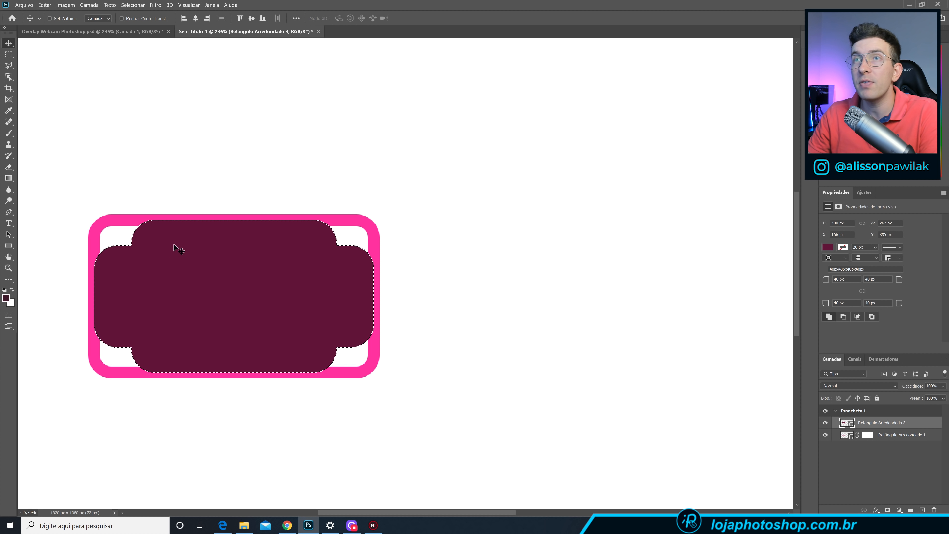
pyautogui.click(868, 434)
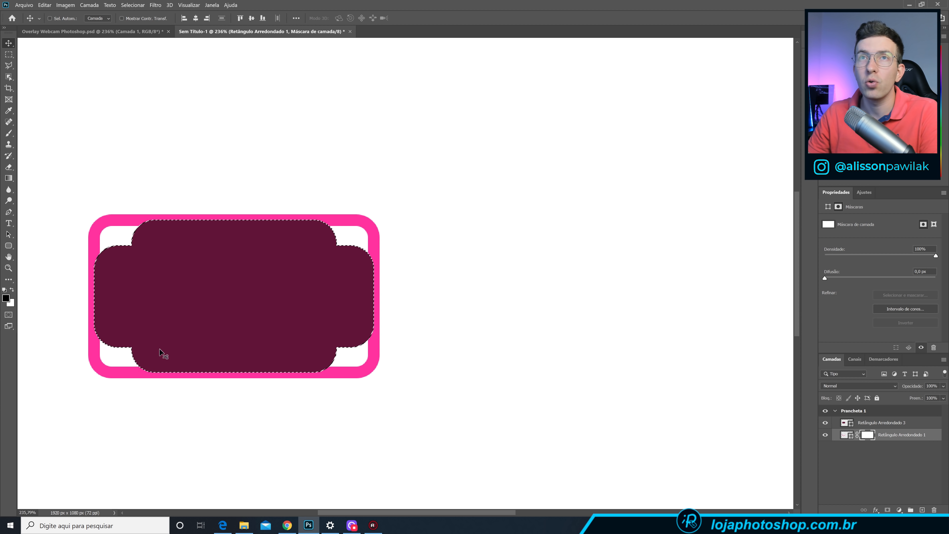
pyautogui.moveTo(9, 178); pyautogui.dragTo(39, 185)
pyautogui.click(176, 291)
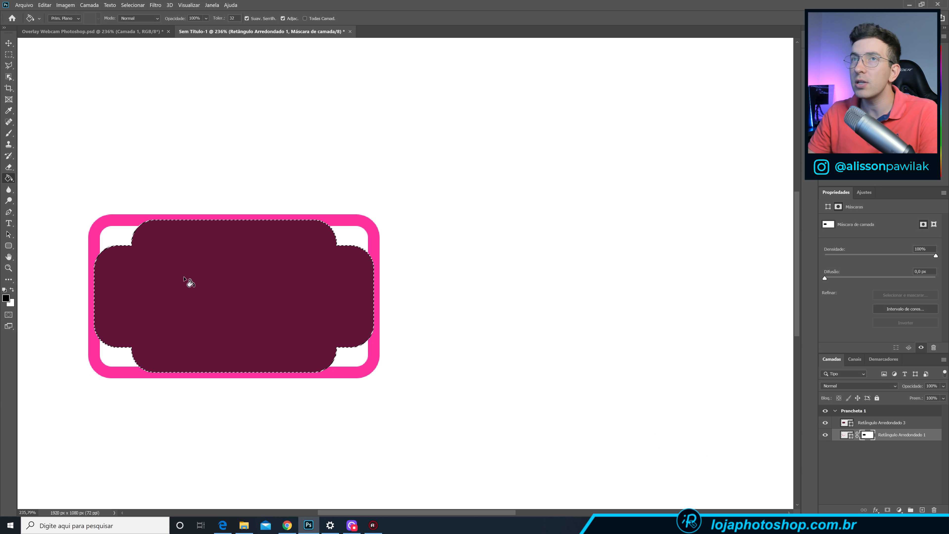
pyautogui.hotkey('ctrl', 'd')
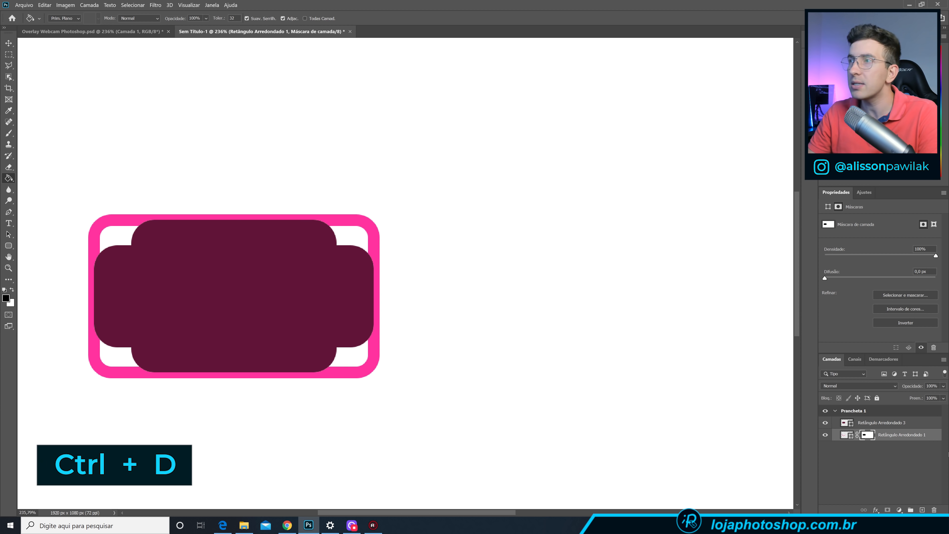
# - Hide the merged dark shape to check the masked frame, and delete its layer
pyautogui.click(881, 426)
pyautogui.click(826, 422)
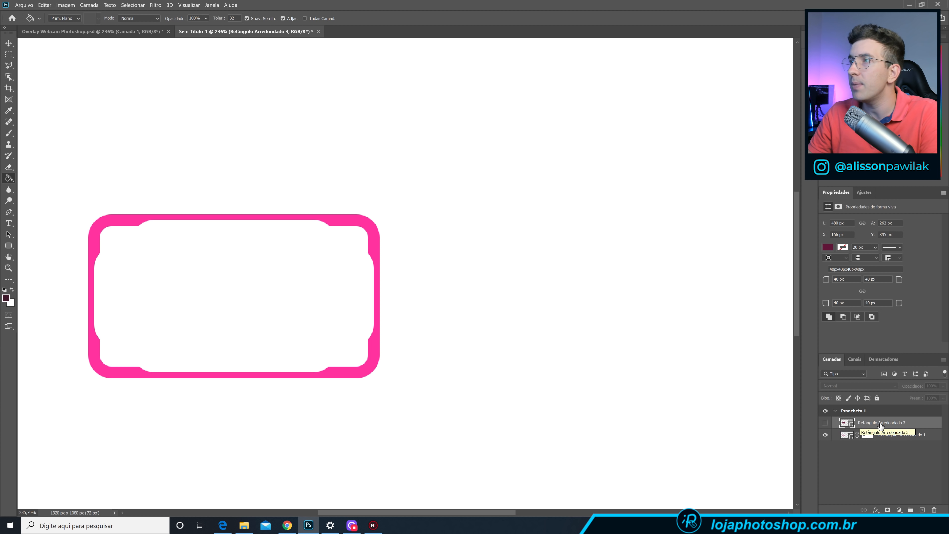
pyautogui.press('Delete')
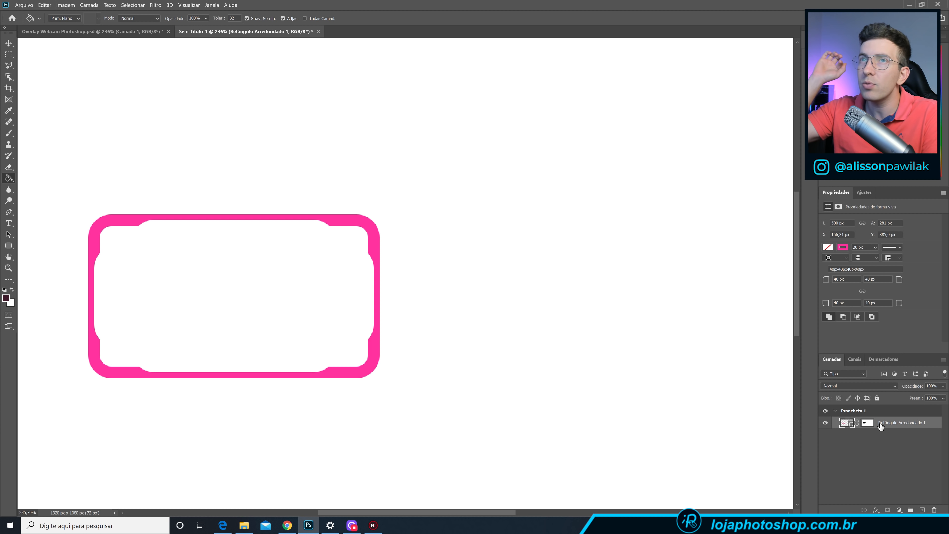
# - Add a new layer and outline a Polygonal Lasso selection about 318 × 106 px across the frame's thin upper border, with jagged cuts at its right
pyautogui.click(923, 510)
pyautogui.scroll(9, 71, 284)
pyautogui.click(8, 66)
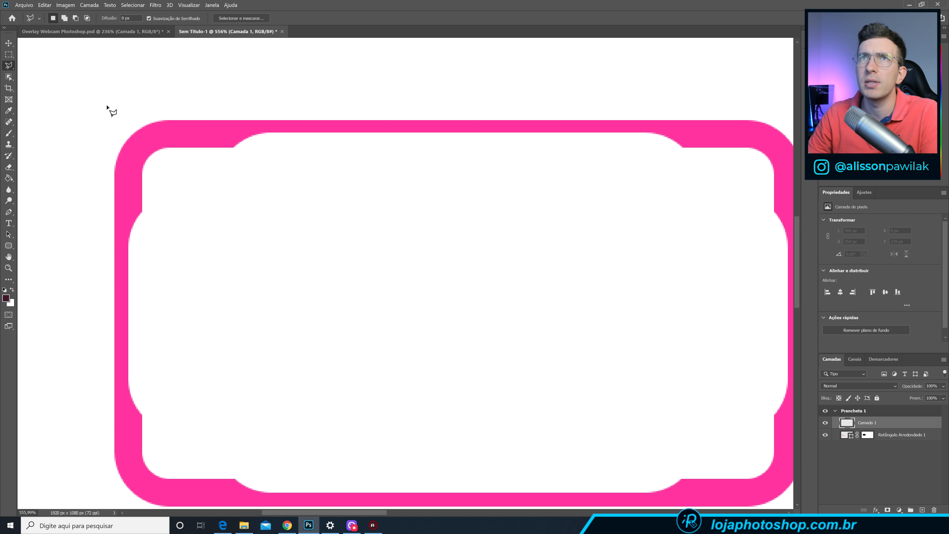
pyautogui.rightClick(9, 66)
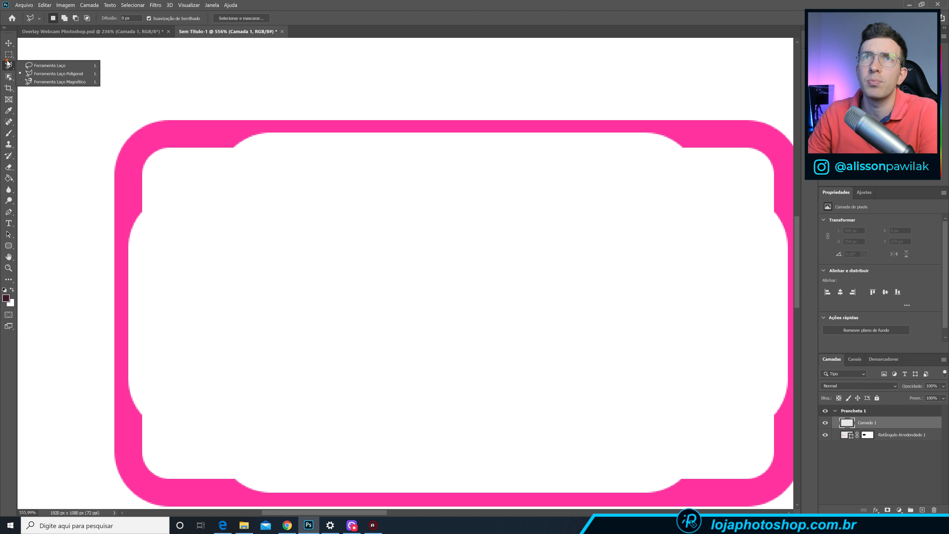
pyautogui.click(40, 74)
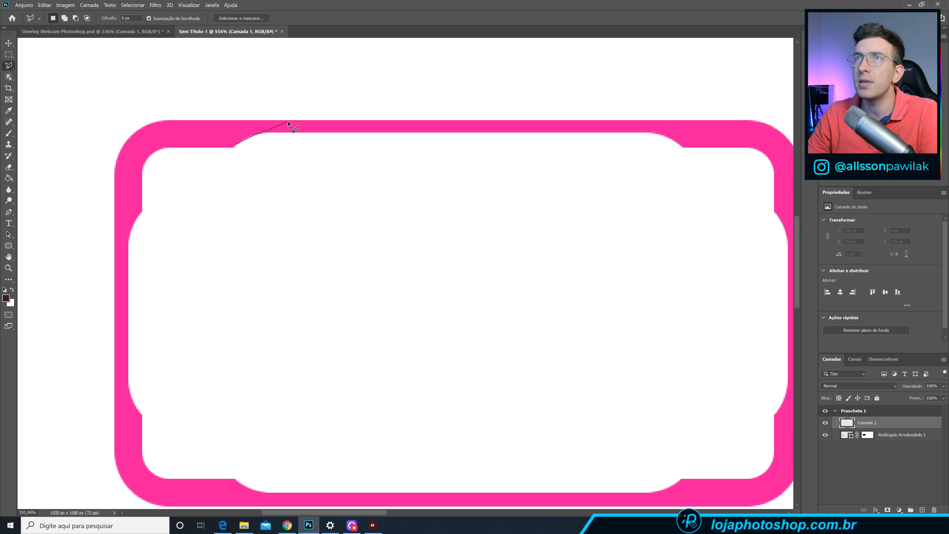
pyautogui.click(410, 81)
pyautogui.click(556, 85)
pyautogui.click(540, 100)
pyautogui.click(579, 110)
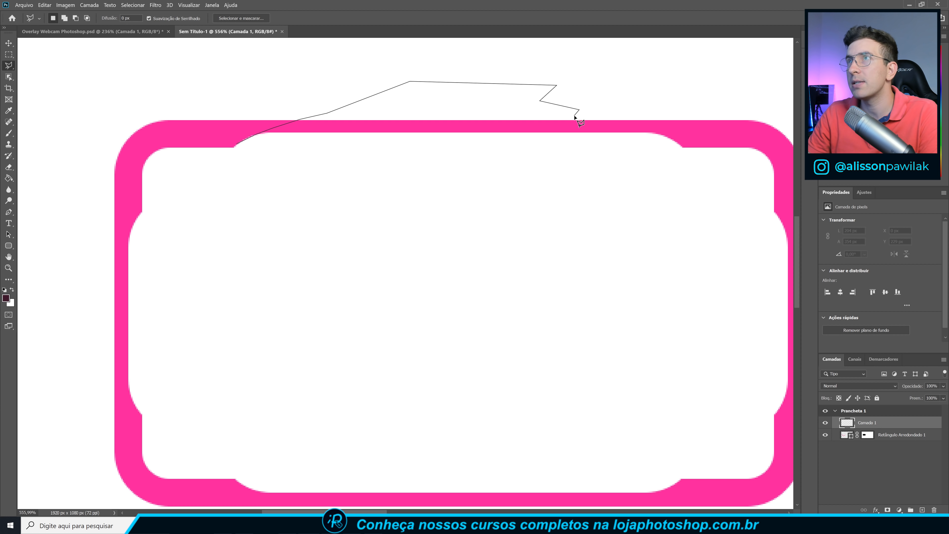
pyautogui.click(606, 118)
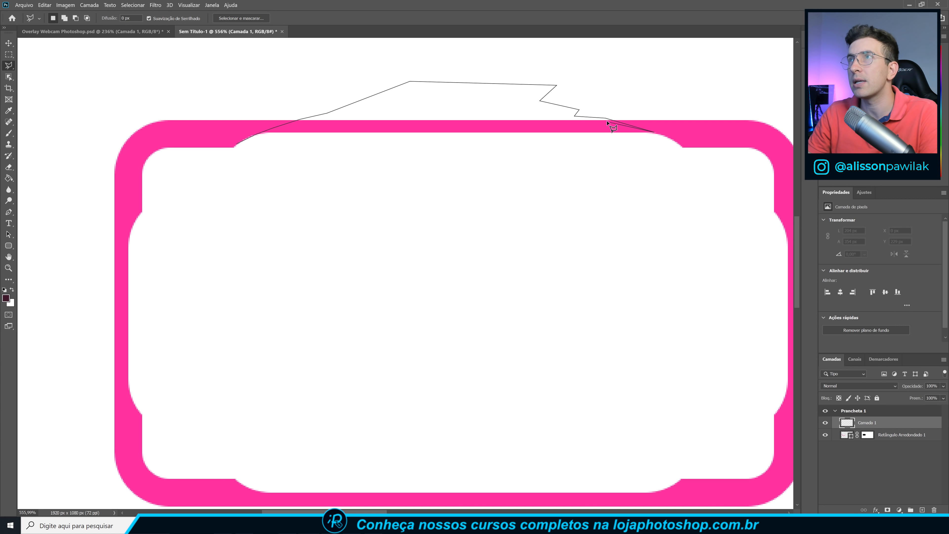
pyautogui.click(673, 141)
pyautogui.click(672, 161)
pyautogui.doubleClick(342, 225)
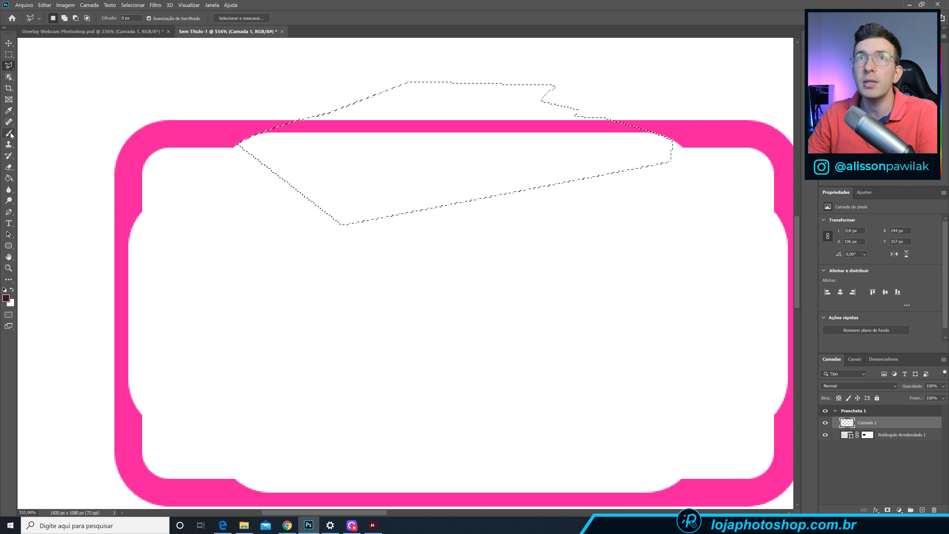
# - Sample the frame's pink for the Brush and darken the foreground color to #311c27
pyautogui.press('b')
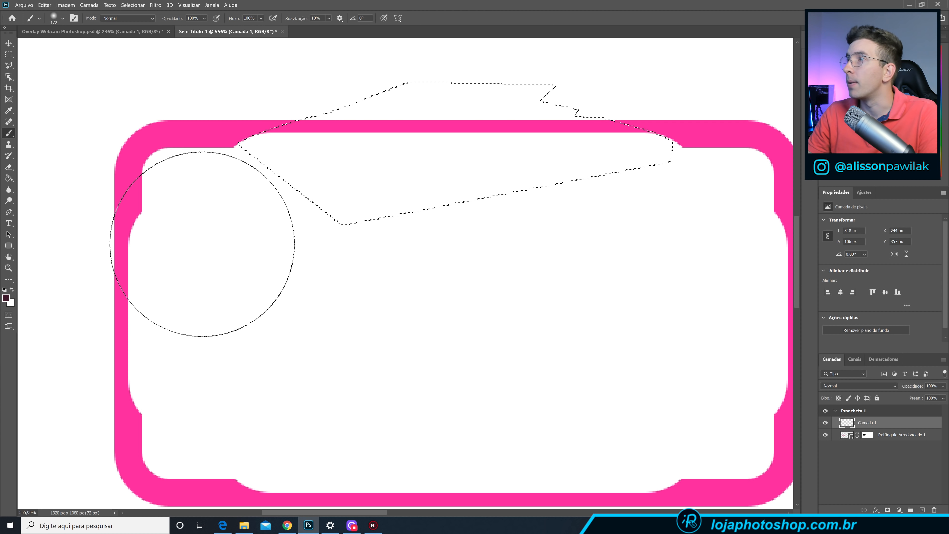
pyautogui.keyDown('alt'); pyautogui.click(206, 133); pyautogui.keyUp('alt')
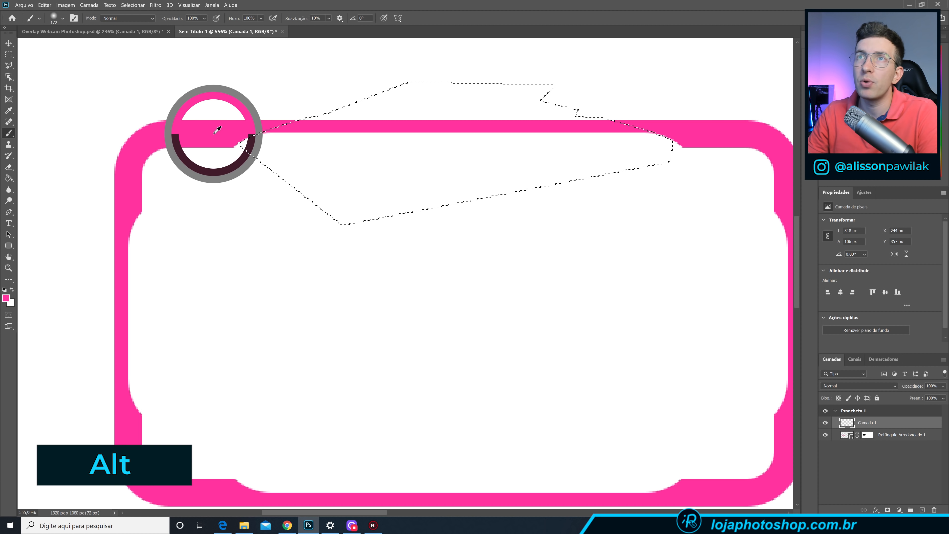
pyautogui.click(6, 298)
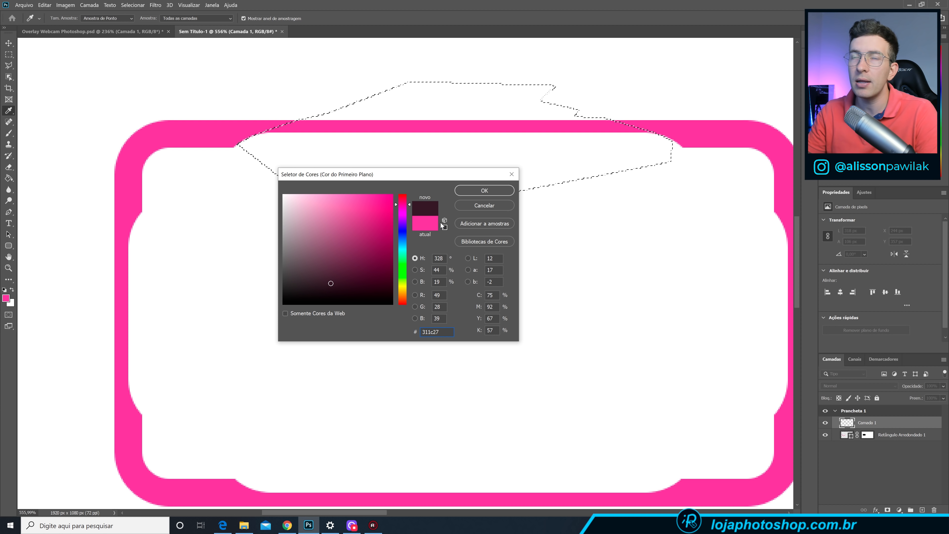
pyautogui.click(499, 191)
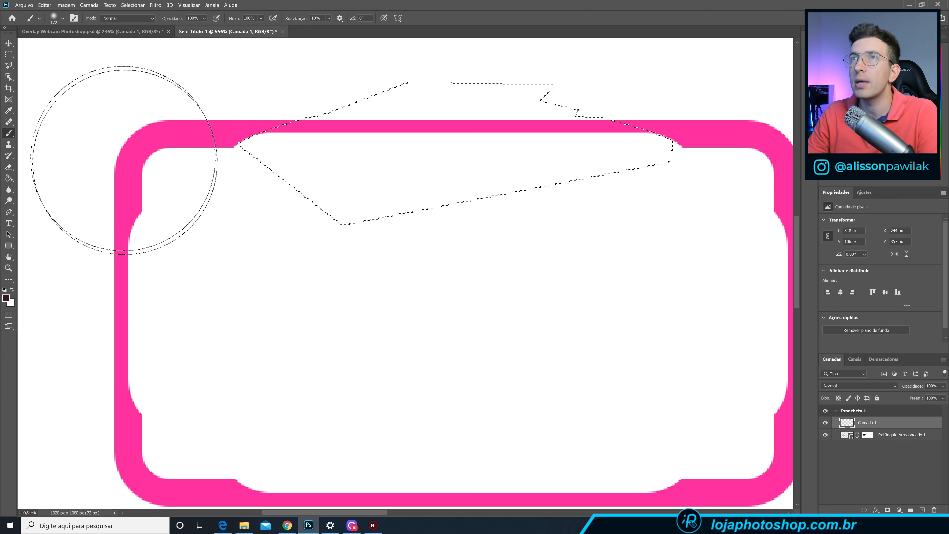
# - Paint soft dark shading in the selection's left end with a 170 px brush at 0% hardness, and clip the layer to the pink frame
pyautogui.press('alt')
pyautogui.moveTo(309, 302)
pyautogui.mouseDown()
pyautogui.moveTo(511, 302)
pyautogui.moveTo(218, 312)
pyautogui.moveTo(357, 303)
pyautogui.moveTo(309, 305)
pyautogui.moveTo(308, 297)
pyautogui.mouseUp()
pyautogui.rightClick(330, 299)
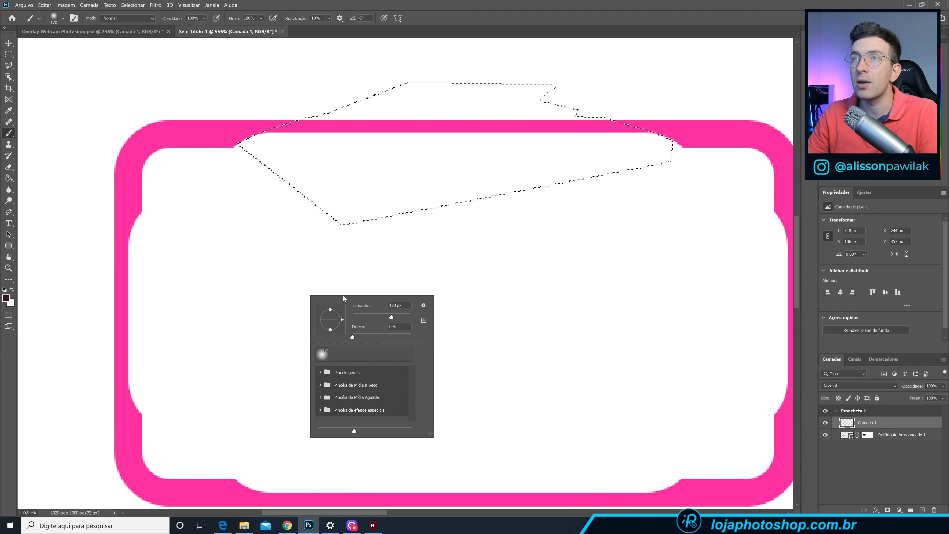
pyautogui.moveTo(340, 337); pyautogui.dragTo(337, 335)
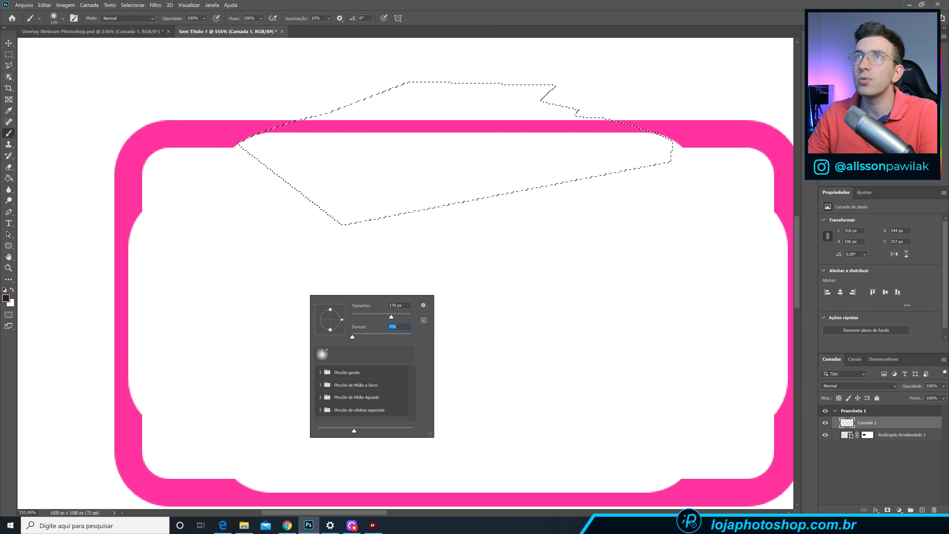
pyautogui.click(244, 139)
pyautogui.moveTo(164, 153); pyautogui.dragTo(144, 184)
pyautogui.moveTo(183, 63)
pyautogui.mouseDown()
pyautogui.moveTo(308, 3)
pyautogui.moveTo(239, 3)
pyautogui.moveTo(250, 3)
pyautogui.mouseUp()
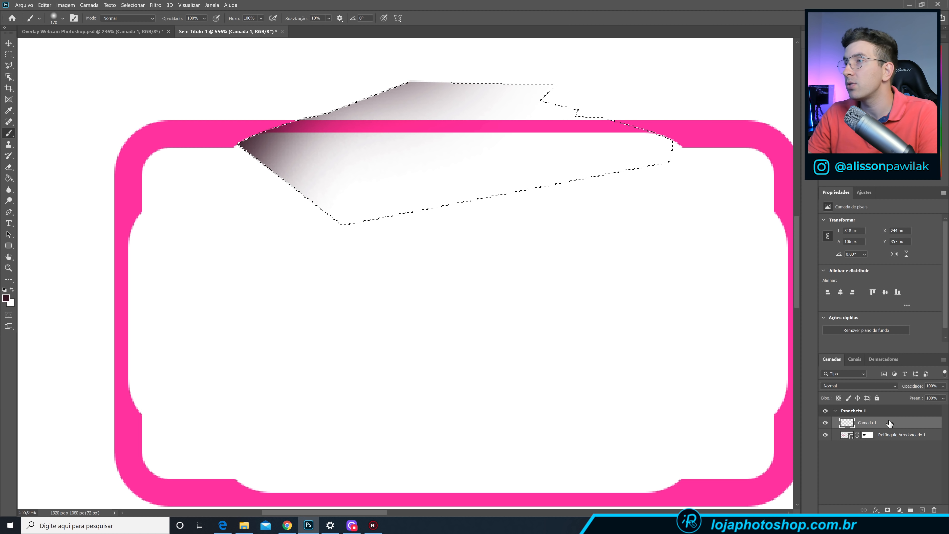
pyautogui.press('alt')
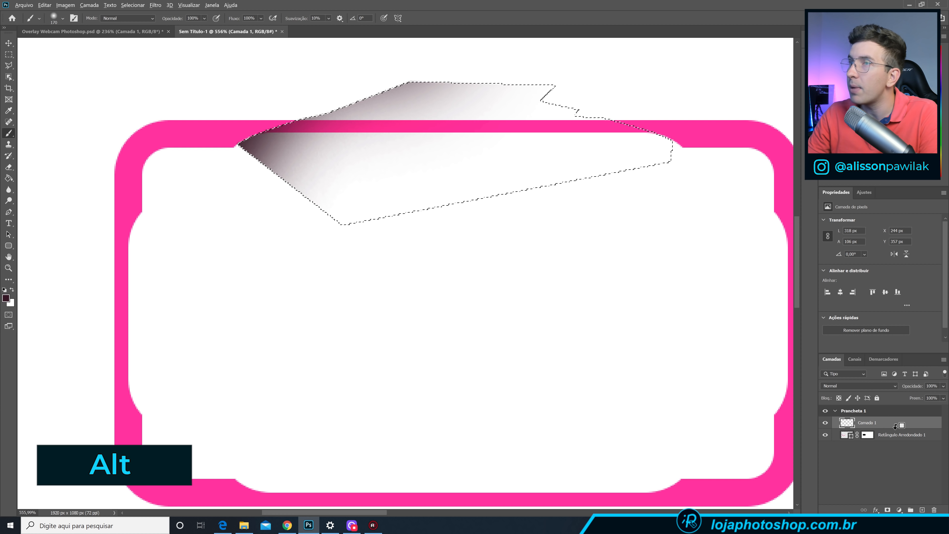
pyautogui.keyDown('alt'); pyautogui.click(896, 427); pyautogui.keyUp('alt')
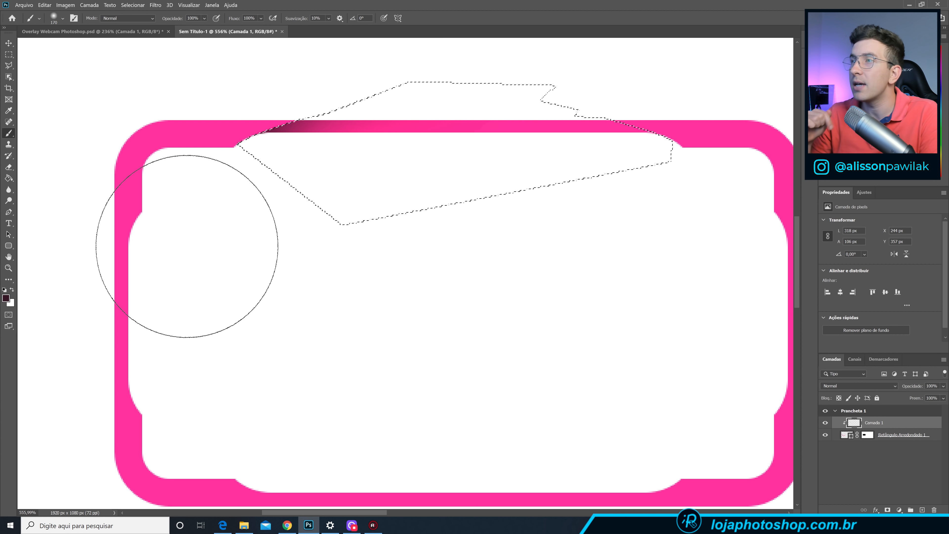
# - Paint soft dark shading in the right end of the upper-border selection, and clear the selection
pyautogui.scroll(-3, 194, 244)
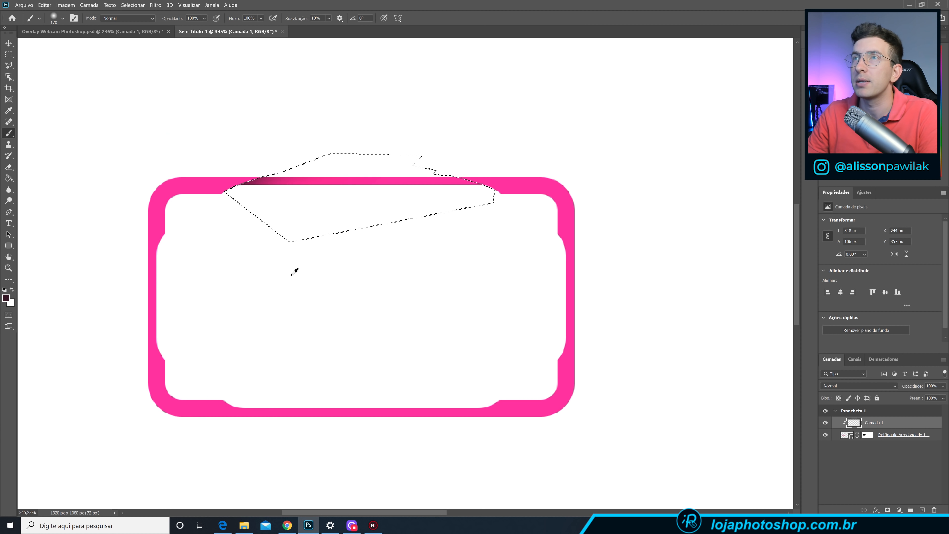
pyautogui.moveTo(549, 171); pyautogui.dragTo(418, 68)
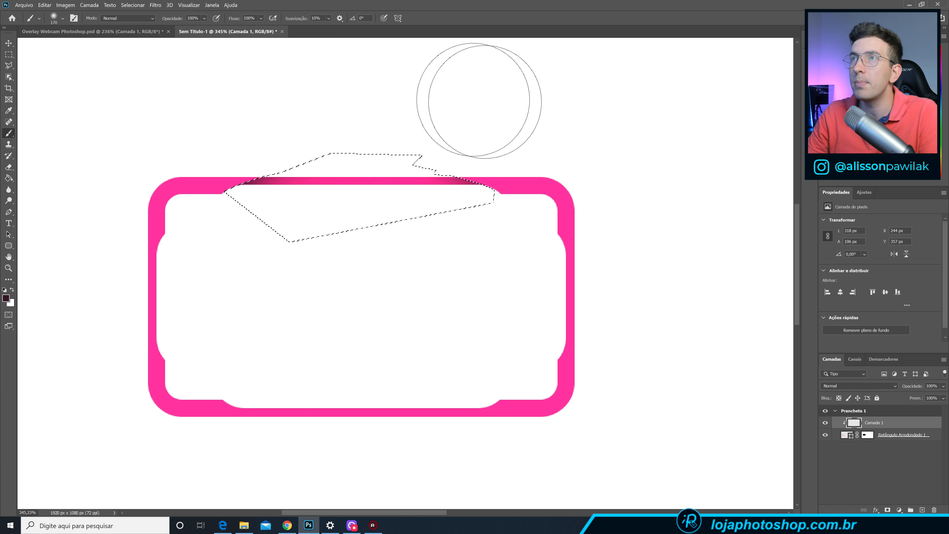
pyautogui.hotkey('ctrl', 'd')
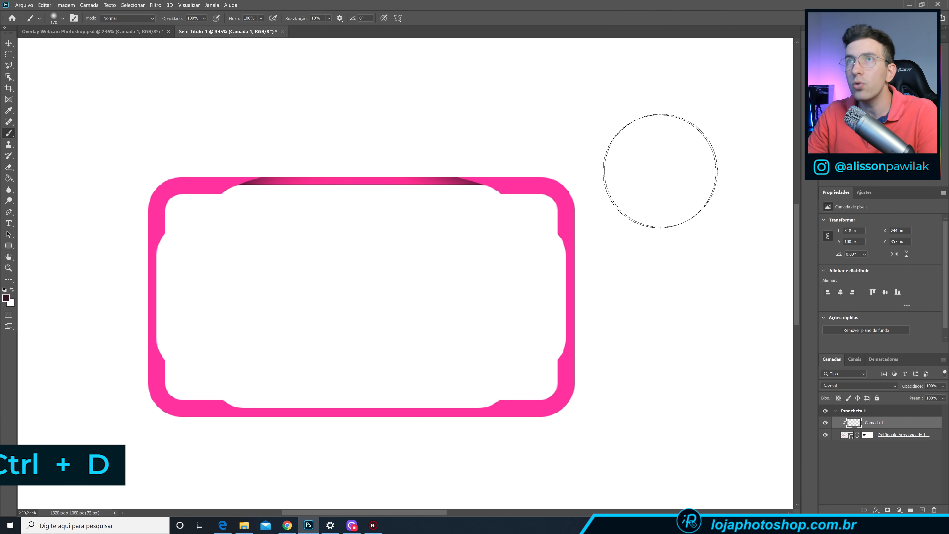
# - Compare the shading with the finished frame in Overlay Webcam Photoshop.psd, and return to the untitled document
pyautogui.scroll(-4, 621, 198)
pyautogui.scroll(3, 411, 243)
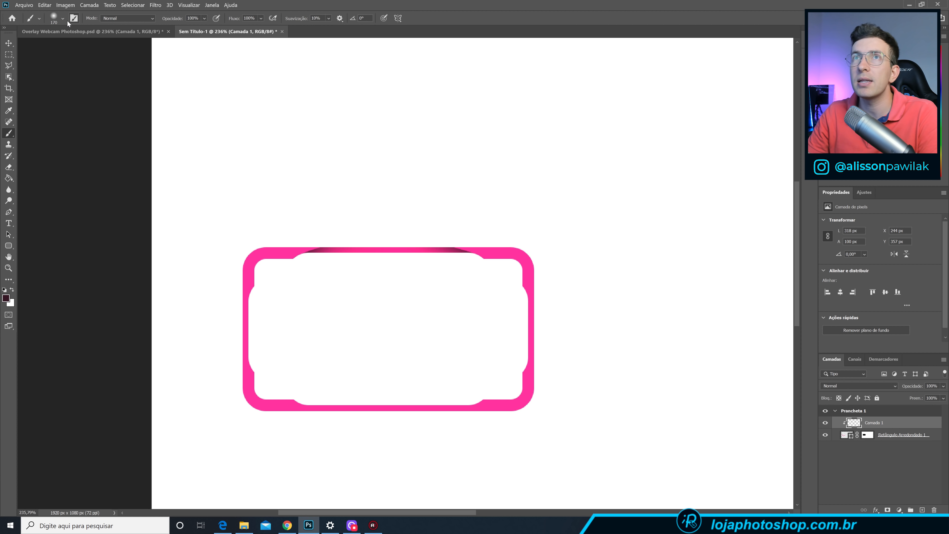
pyautogui.click(74, 30)
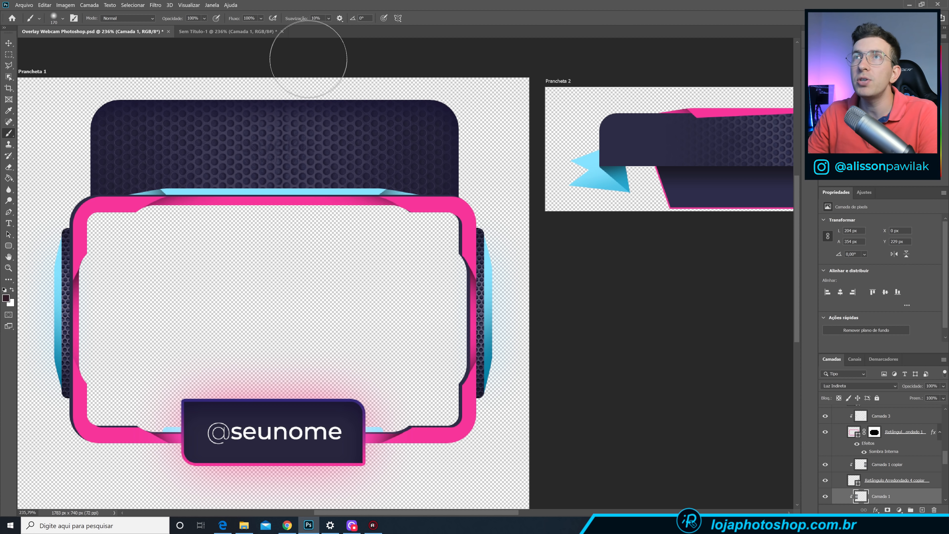
pyautogui.click(243, 32)
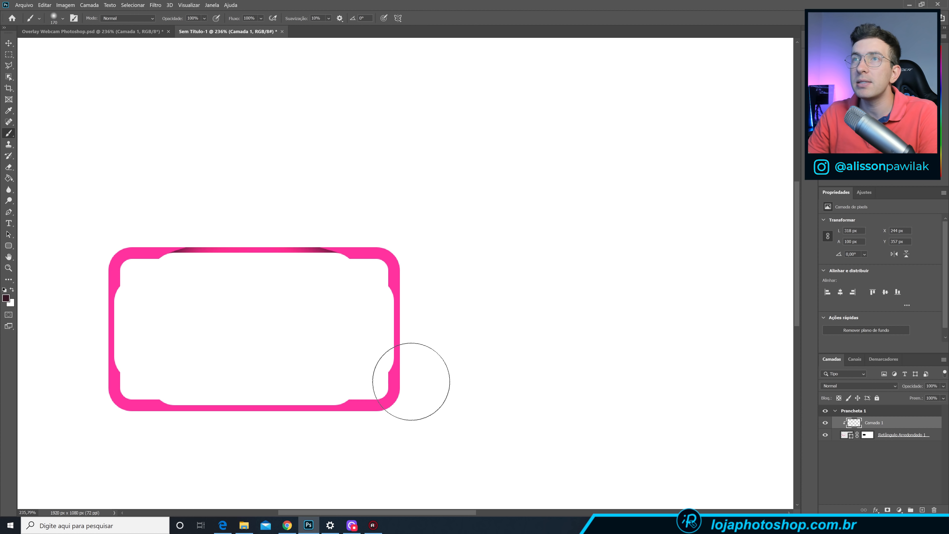
# - Try lowering the shading layer's opacity to about 71%
pyautogui.scroll(2, 121, 344)
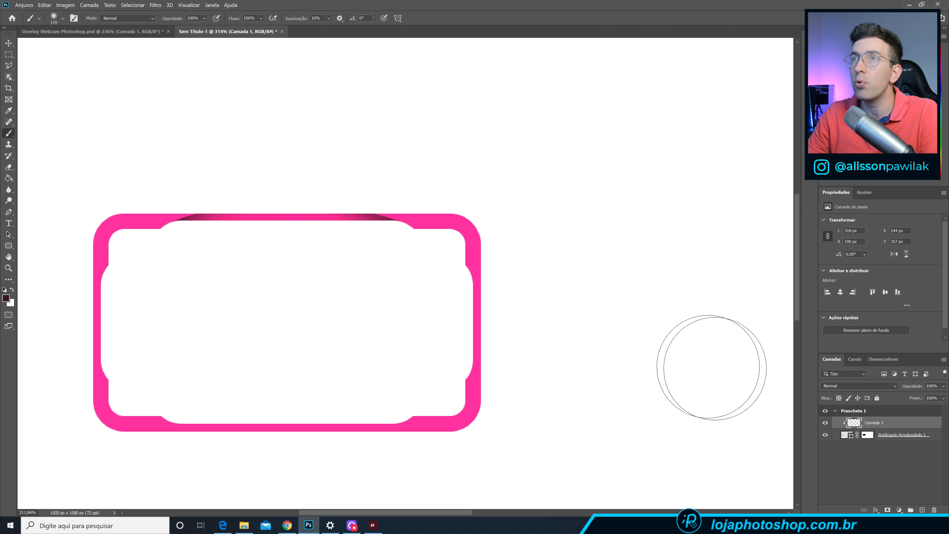
pyautogui.moveTo(945, 387); pyautogui.dragTo(934, 396)
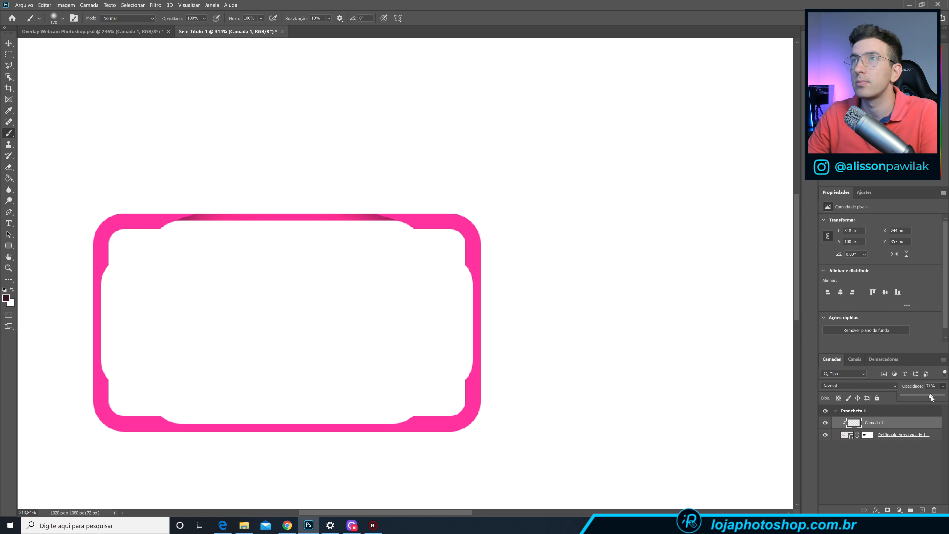
pyautogui.scroll(1, 491, 396)
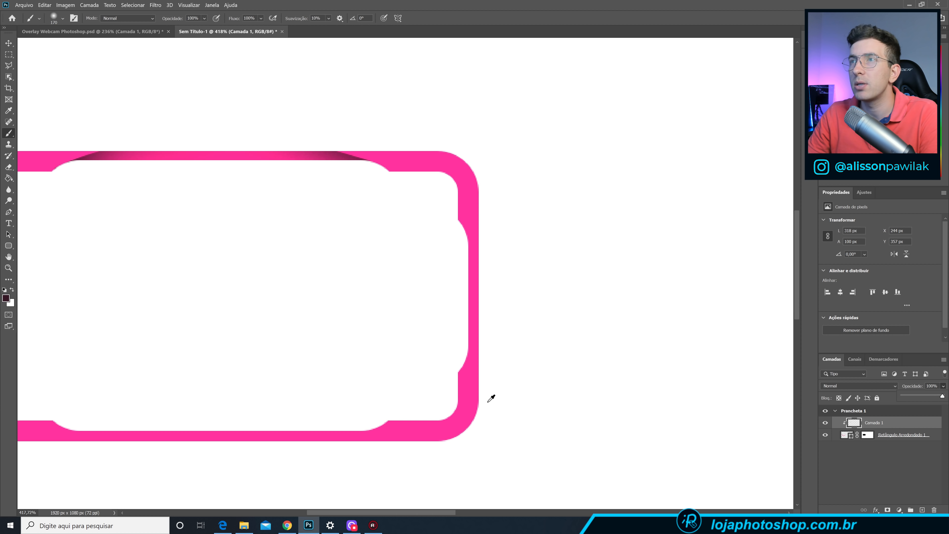
# - Outline a Polygonal Lasso selection about 64 × 134 px with angled ends across the frame's thin right border
pyautogui.click(9, 66)
pyautogui.scroll(1, 485, 273)
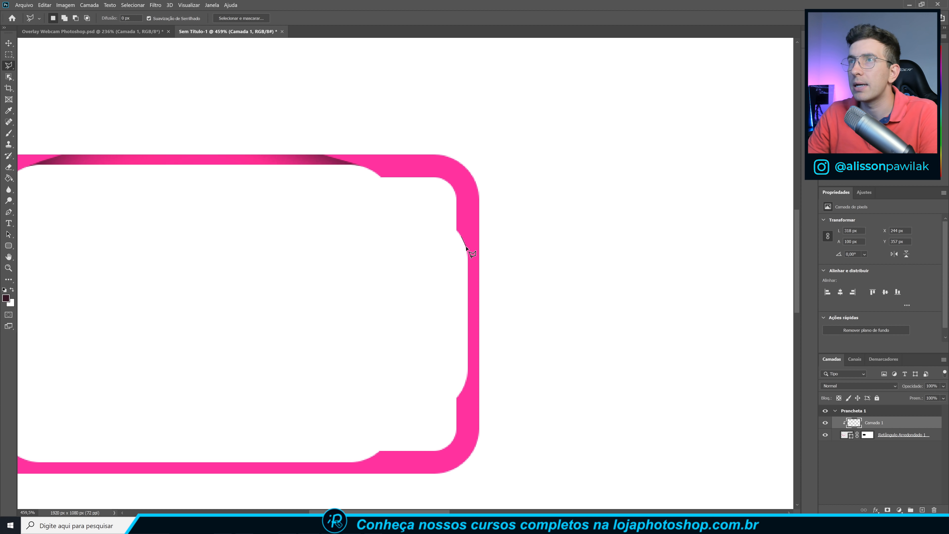
pyautogui.click(497, 322)
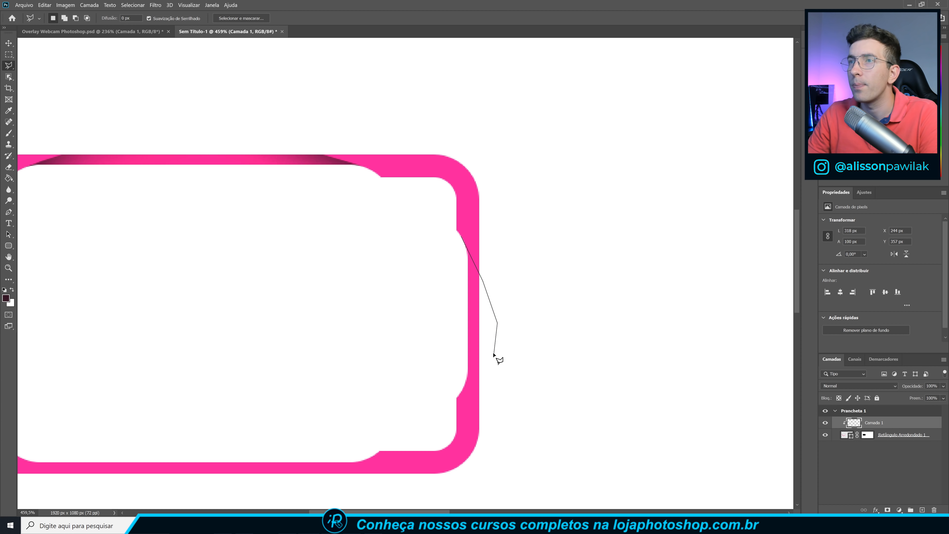
pyautogui.click(484, 357)
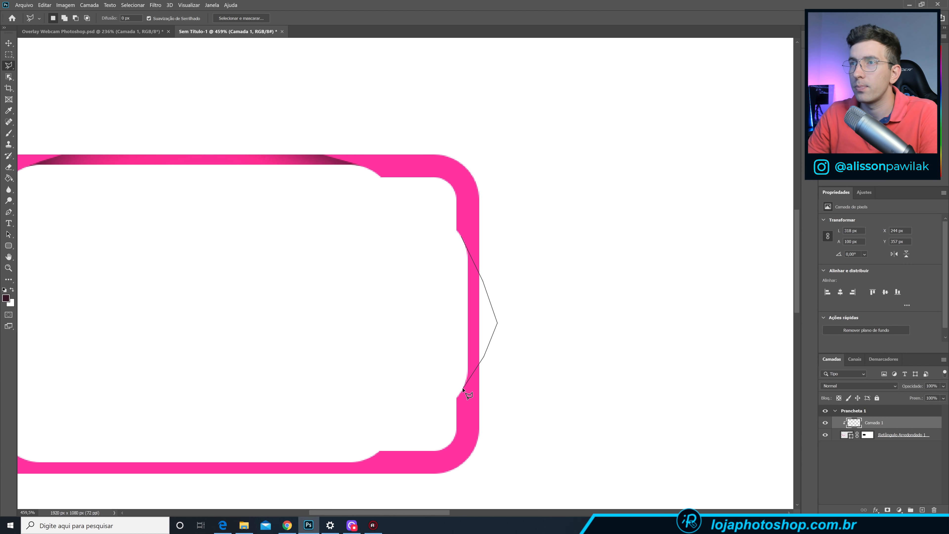
pyautogui.click(462, 389)
pyautogui.doubleClick(428, 356)
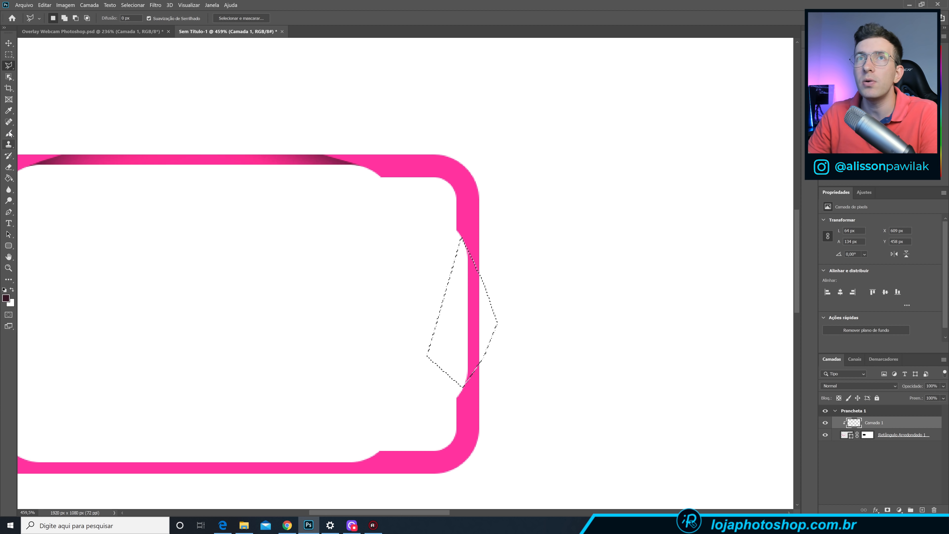
# - Brush soft dark shading into the upper and lower ends of the right-border selection, and deselect
pyautogui.press('b')
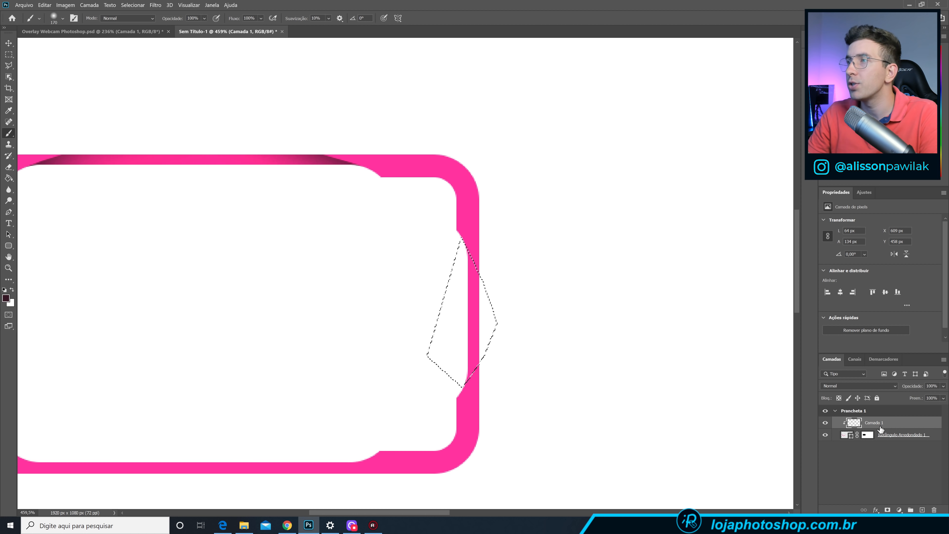
pyautogui.click(534, 210)
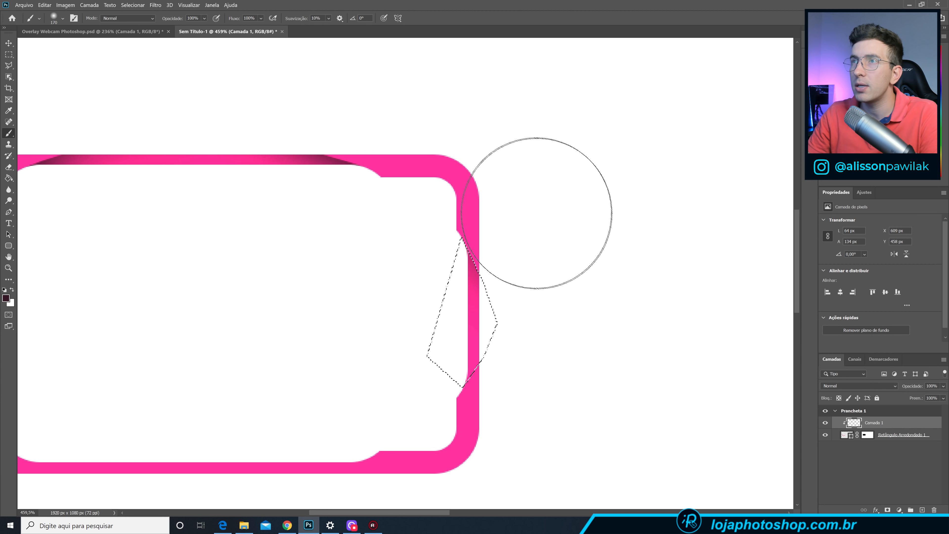
pyautogui.click(530, 426)
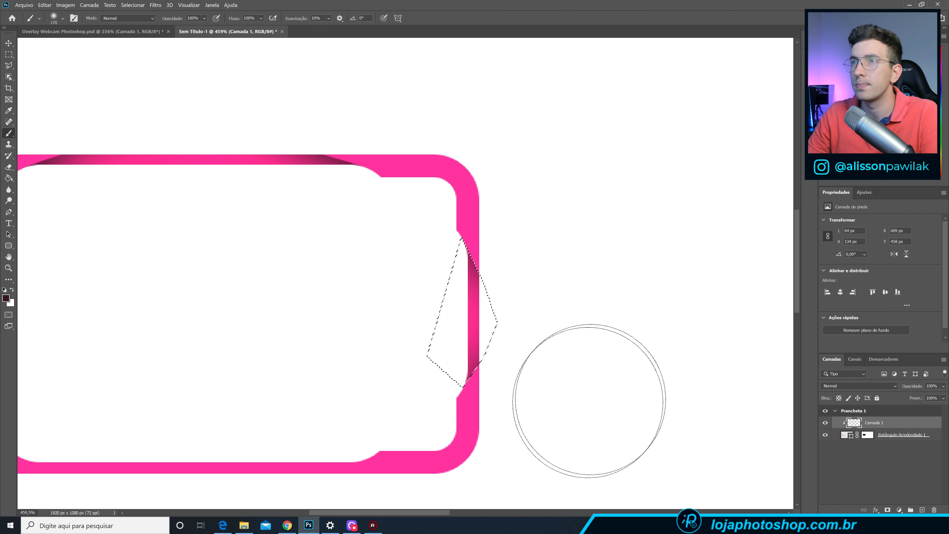
pyautogui.hotkey('ctrl', 'd')
# - Outline a Polygonal Lasso selection about 318 × 65 px with angled ends across the frame's thin lower border
pyautogui.scroll(-3, 595, 277)
pyautogui.scroll(3, 205, 410)
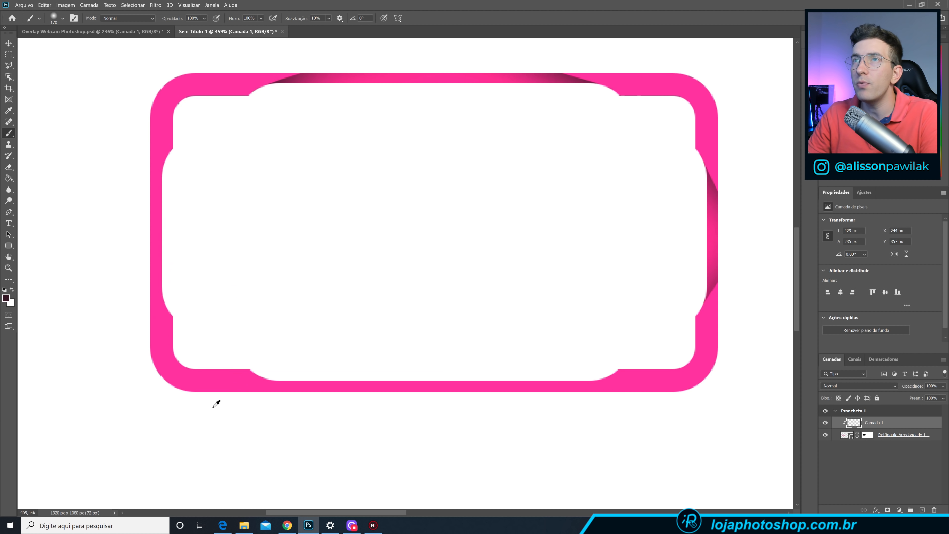
pyautogui.click(8, 66)
pyautogui.click(254, 373)
pyautogui.click(297, 395)
pyautogui.click(387, 407)
pyautogui.click(605, 381)
pyautogui.click(614, 361)
pyautogui.doubleClick(580, 335)
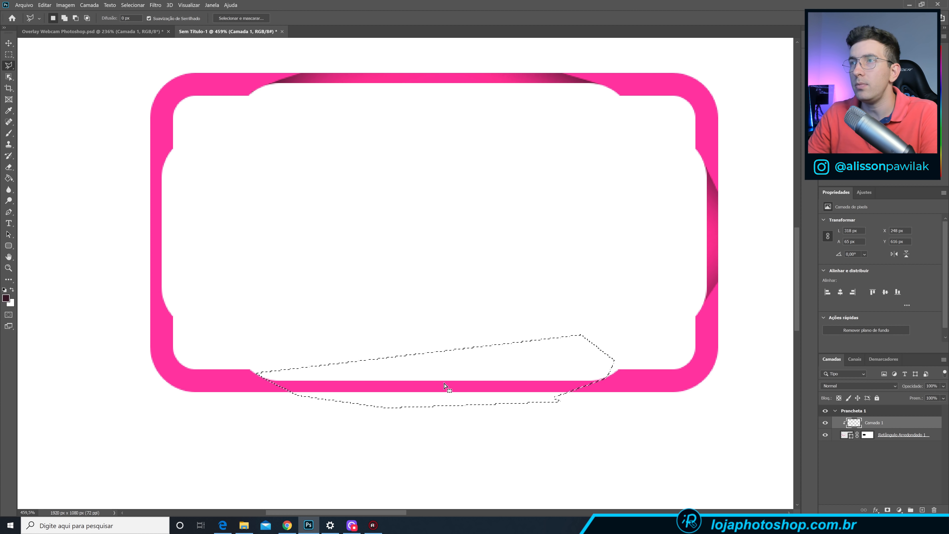
# - Brush soft dark shading into both ends of the lower-border selection, and deselect
pyautogui.click(8, 133)
pyautogui.click(631, 459)
pyautogui.click(232, 462)
pyautogui.hotkey('ctrl', 'd')
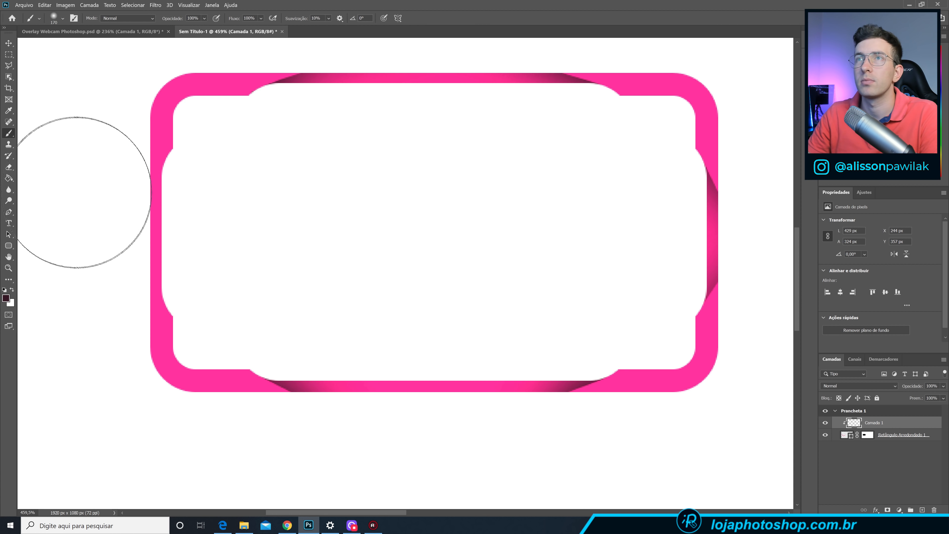
# - Outline a Polygonal Lasso selection about 57 × 136 px across the thin left border, brush dark shading into both ends, and deselect
pyautogui.press('l')
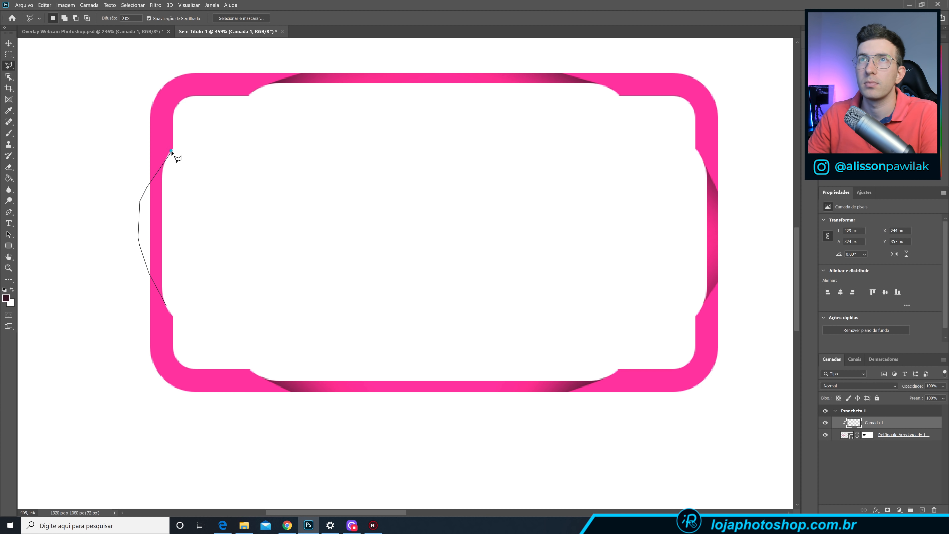
pyautogui.doubleClick(201, 173)
pyautogui.press('b')
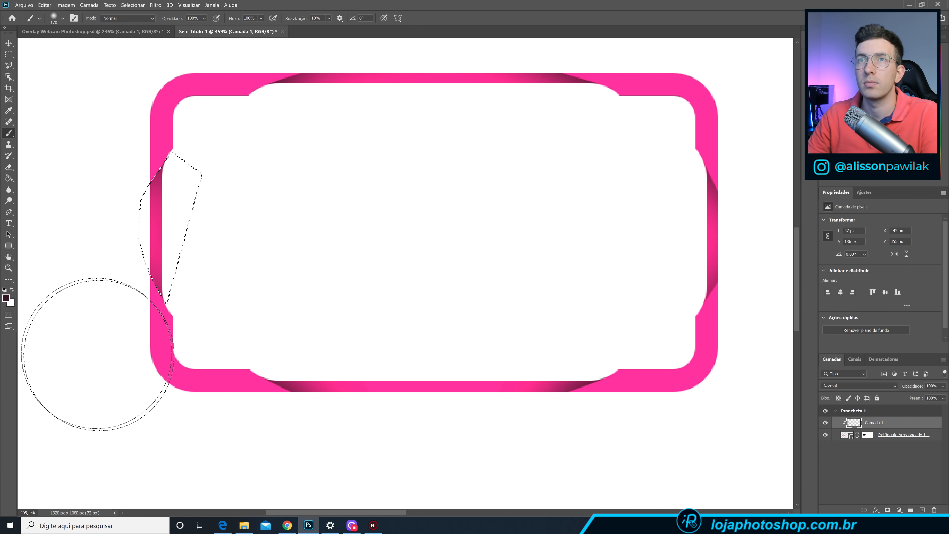
pyautogui.hotkey('ctrl', 'd')
# - Add a new layer below the frame and draw a dark rounded rectangle about 15 × 182 px along the frame's left edge
pyautogui.scroll(-4, 371, 399)
pyautogui.scroll(3, 400, 264)
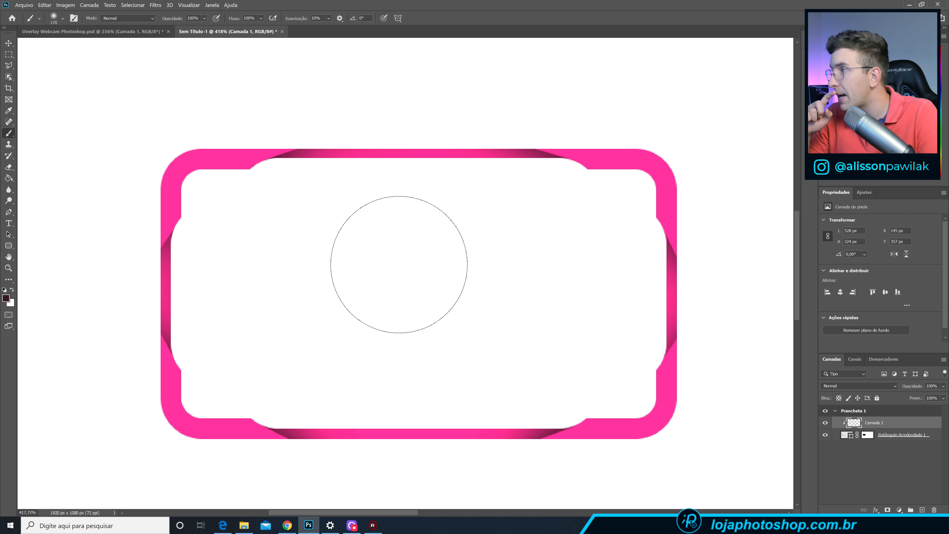
pyautogui.click(8, 246)
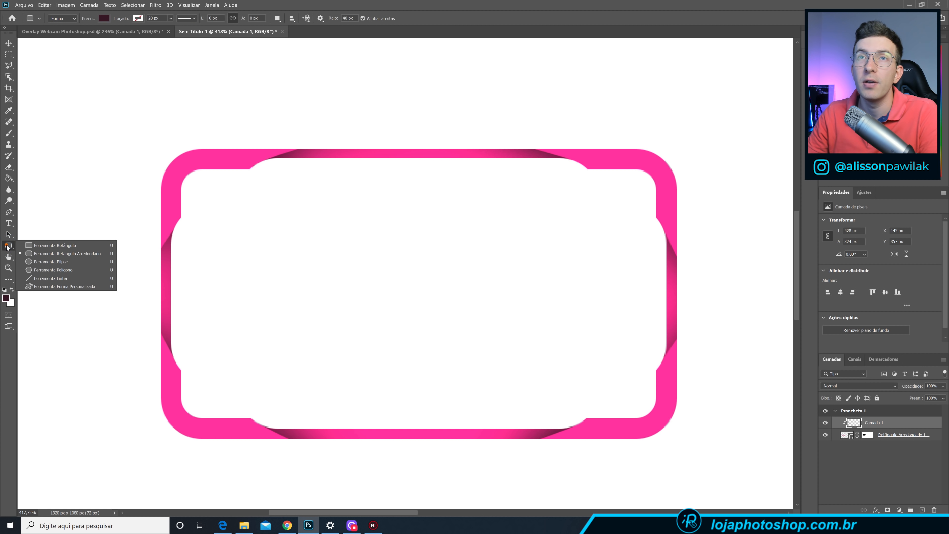
pyautogui.click(31, 253)
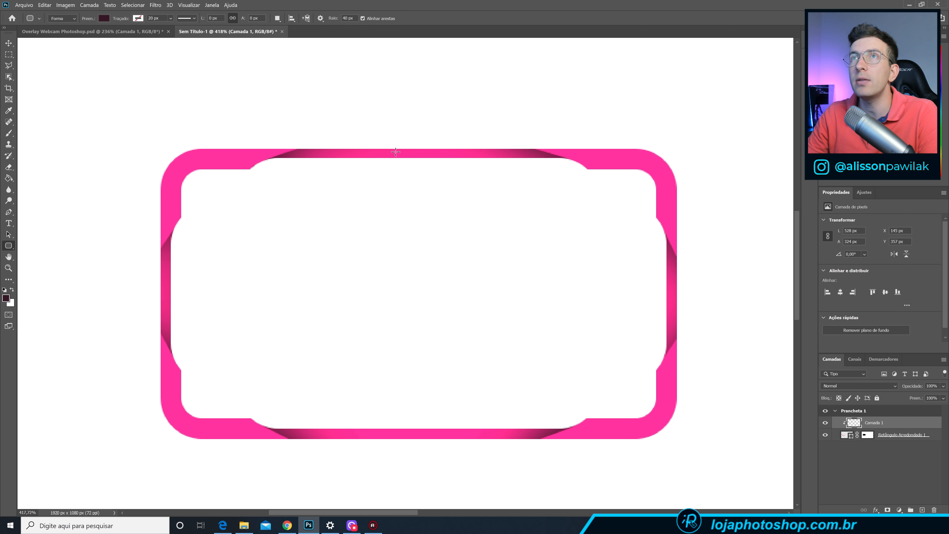
pyautogui.click(923, 510)
pyautogui.moveTo(883, 423); pyautogui.dragTo(885, 457)
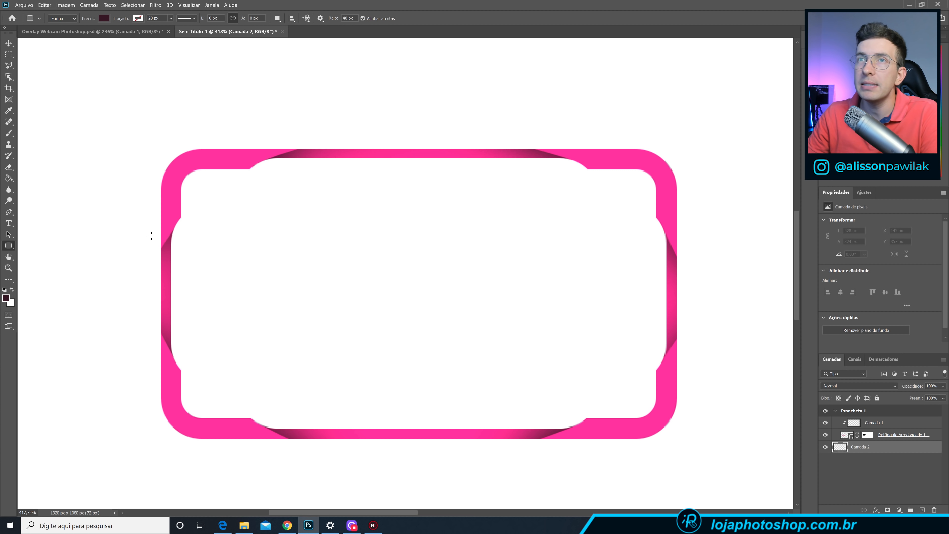
pyautogui.moveTo(168, 205); pyautogui.dragTo(153, 394)
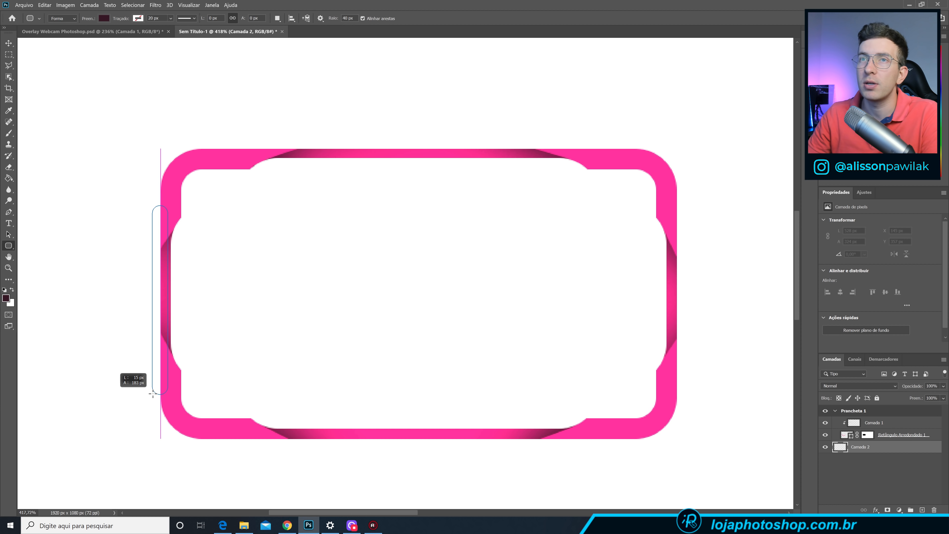
pyautogui.moveTo(153, 394); pyautogui.dragTo(153, 393)
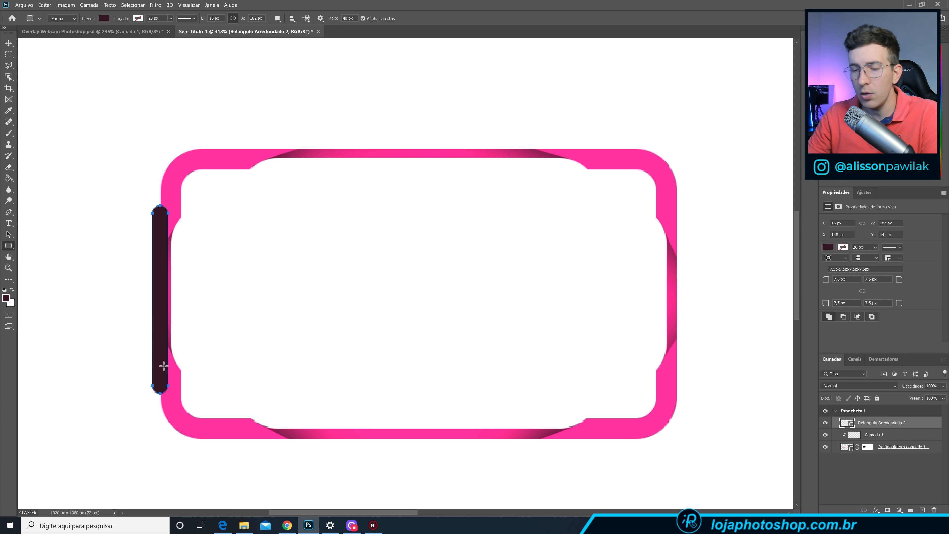
# - Place the dark bar's layer beneath the pink frame and move the bar up slightly to centre it on the left border
pyautogui.press('v')
pyautogui.moveTo(886, 423); pyautogui.dragTo(894, 454)
pyautogui.moveTo(160, 295); pyautogui.dragTo(162, 289)
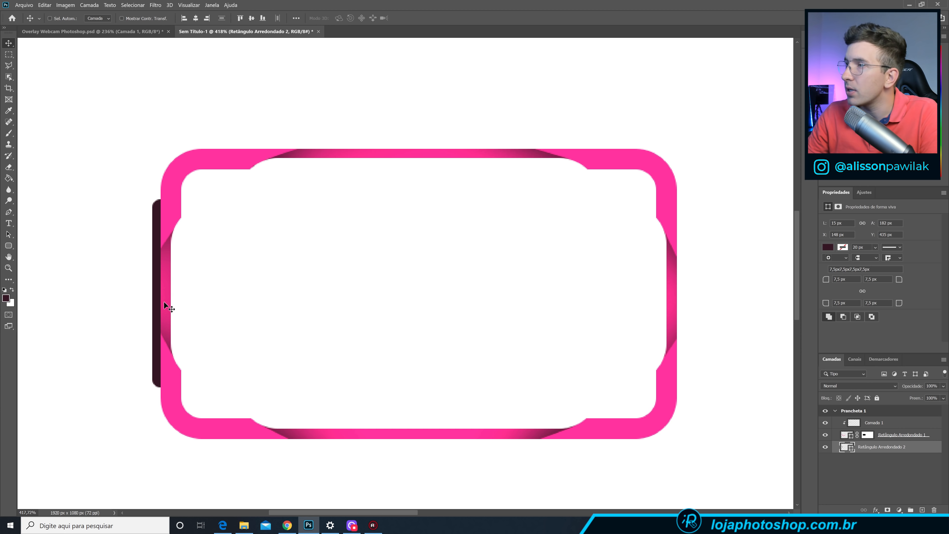
# - Change the side bar's fill to dark navy #28253e
pyautogui.click(8, 245)
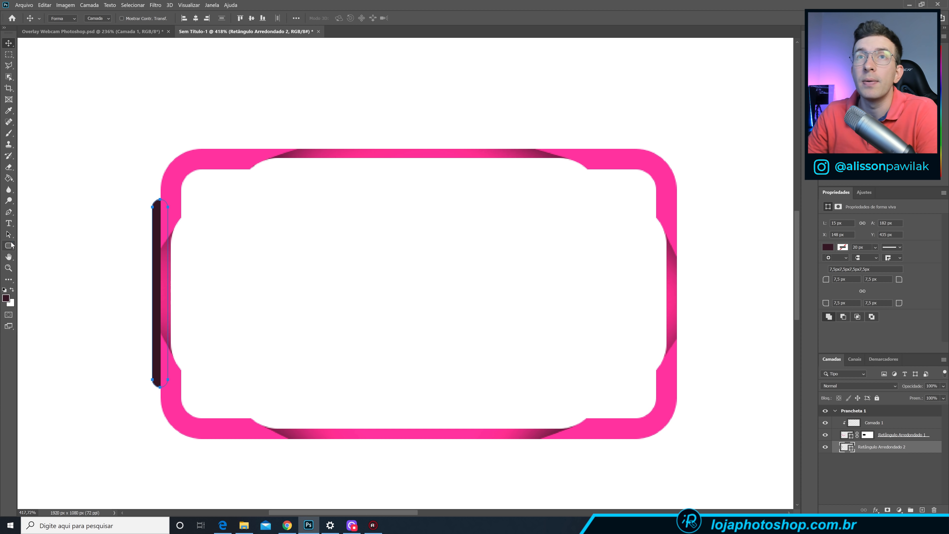
pyautogui.click(104, 18)
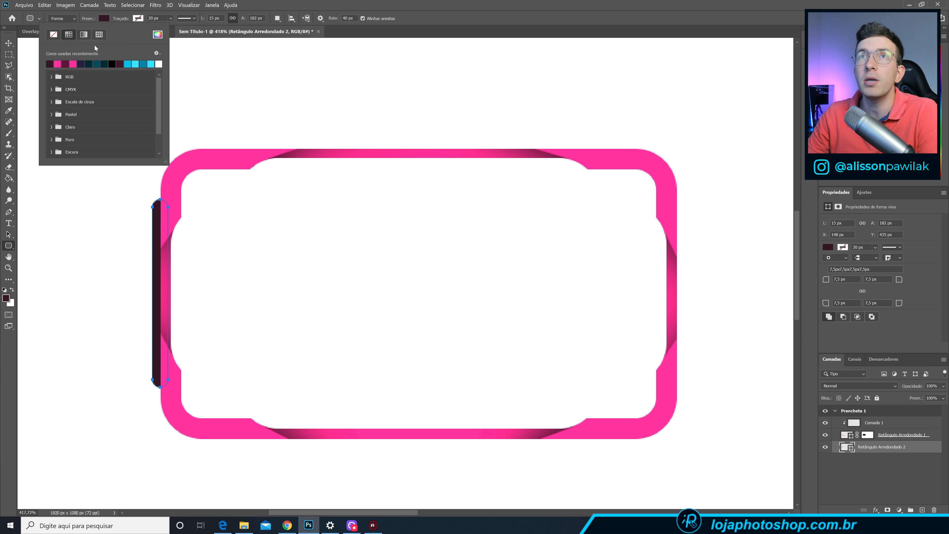
pyautogui.click(81, 62)
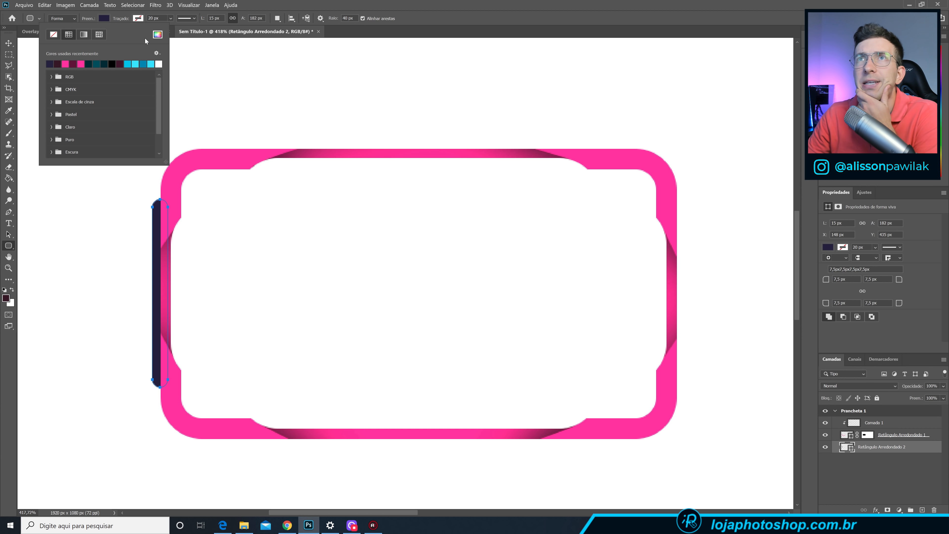
pyautogui.click(157, 34)
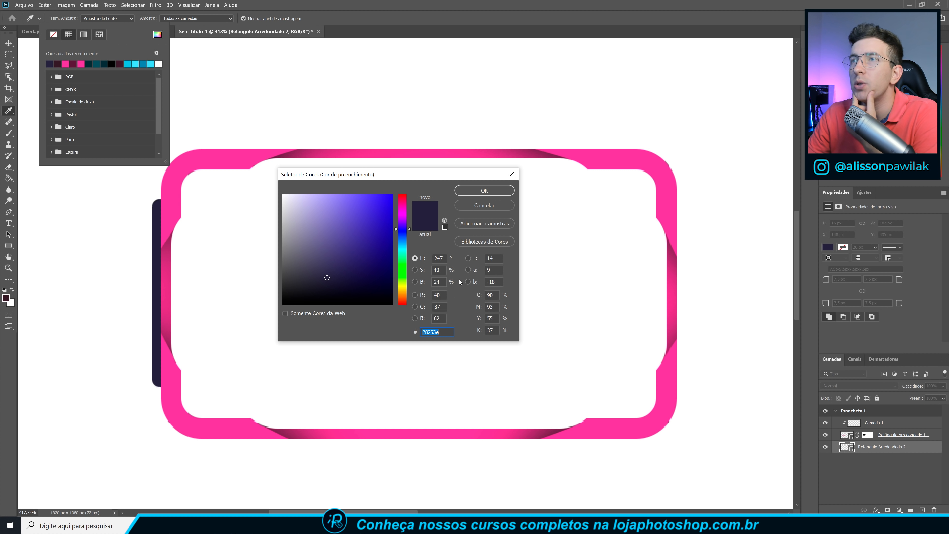
pyautogui.click(483, 191)
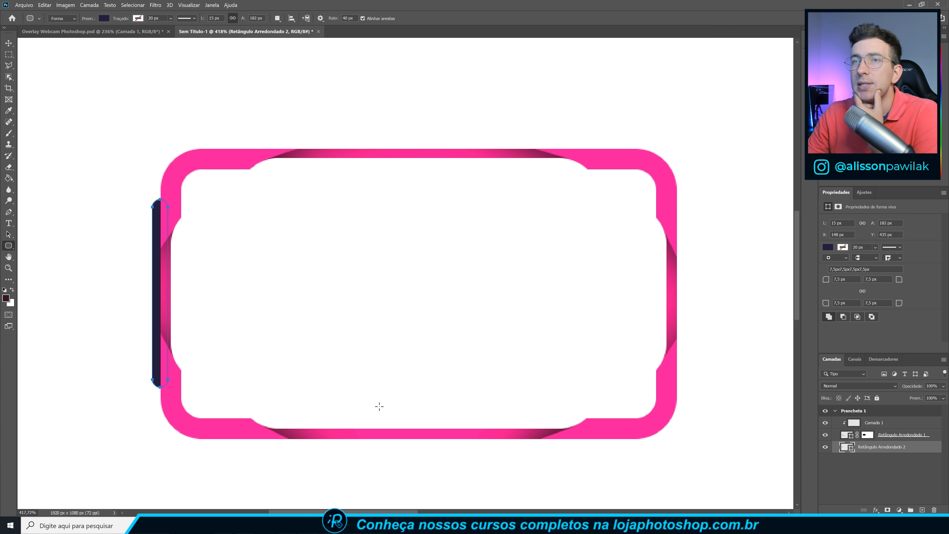
# - Place the perforated metal texture 0794.jpg_wh860 from the OVERLAY WEBCAM folder into the document
pyautogui.click(274, 525)
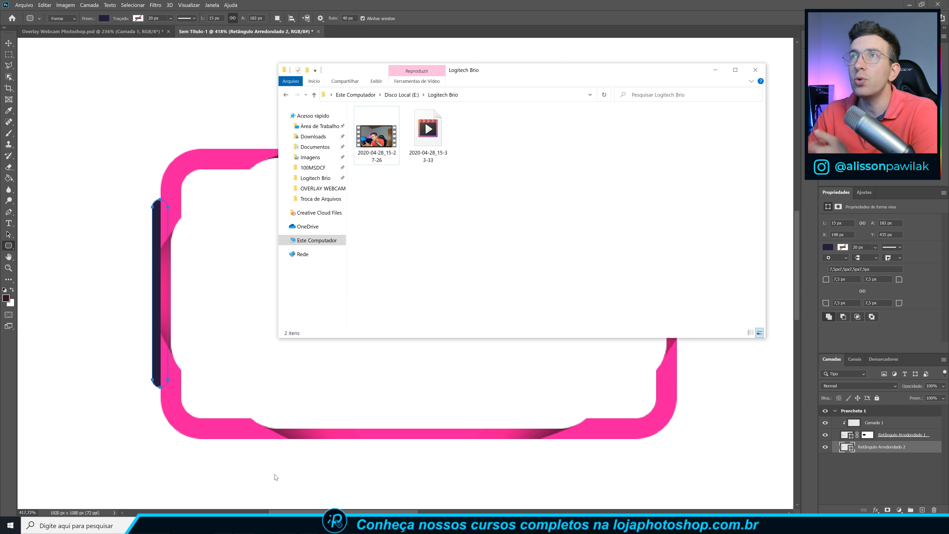
pyautogui.click(314, 189)
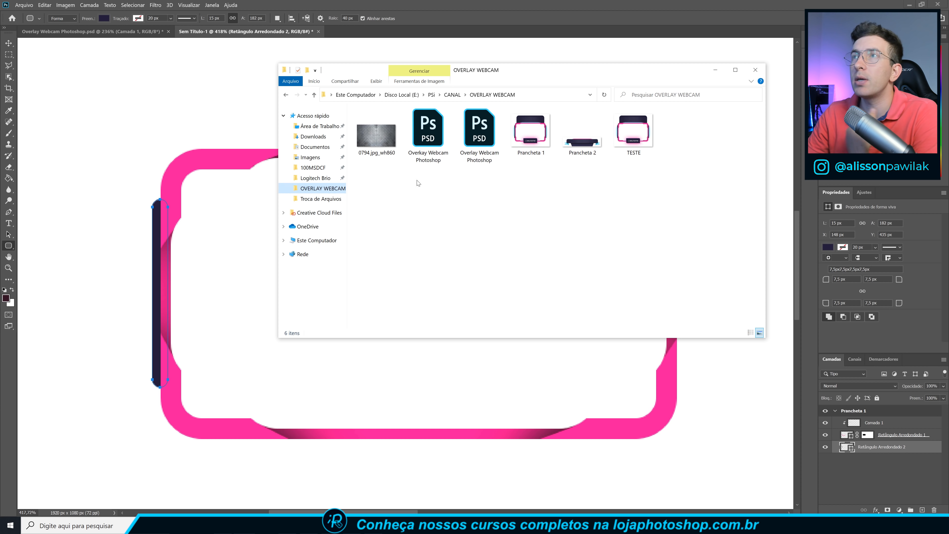
pyautogui.click(376, 135)
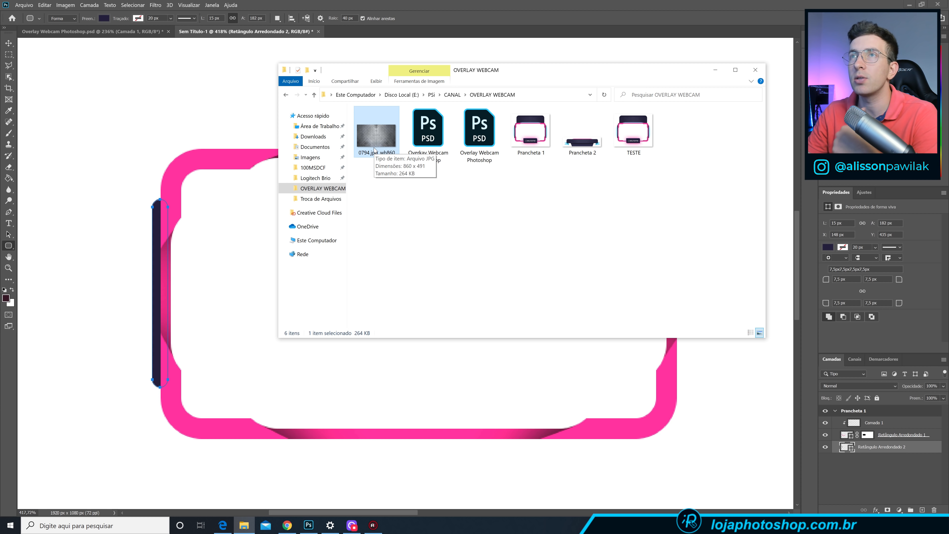
pyautogui.moveTo(376, 148); pyautogui.dragTo(208, 297)
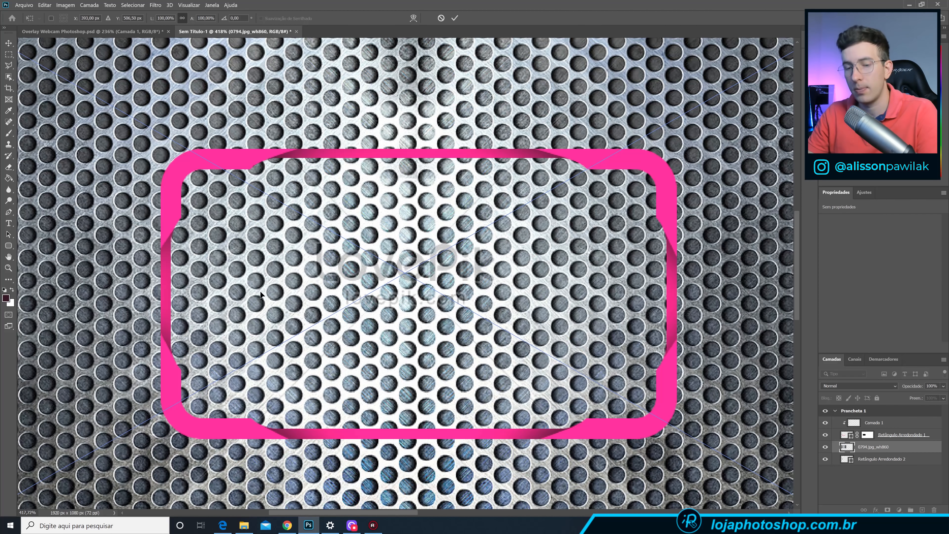
# - Scale the placed metal texture to 27.22% and move it over the dark side bar
pyautogui.scroll(-5, 260, 296)
pyautogui.moveTo(485, 186); pyautogui.dragTo(361, 258)
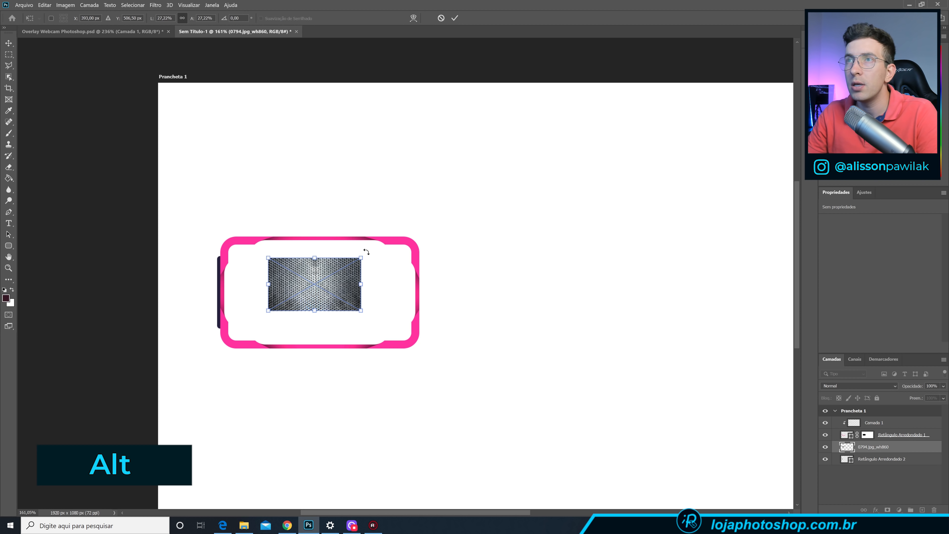
pyautogui.moveTo(318, 280); pyautogui.dragTo(236, 293)
pyautogui.scroll(3, 236, 293)
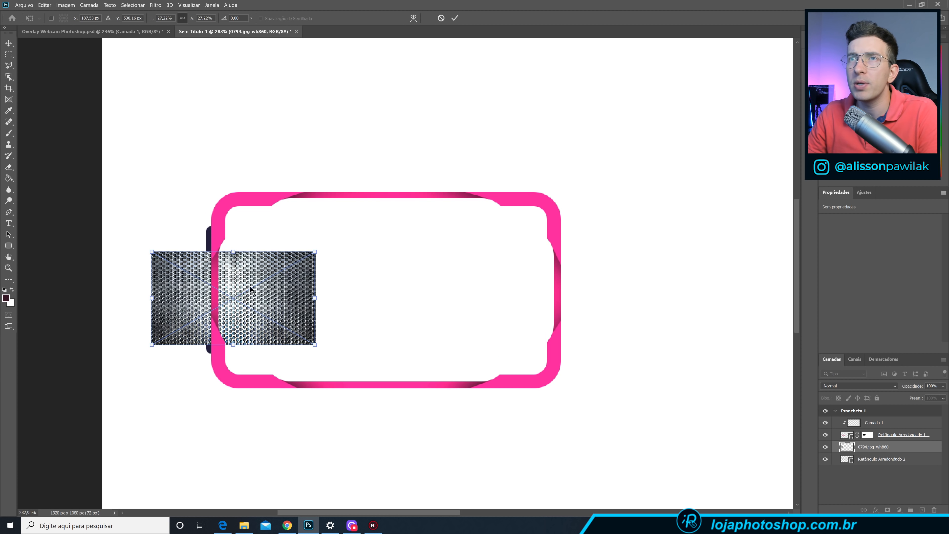
pyautogui.scroll(3, 208, 303)
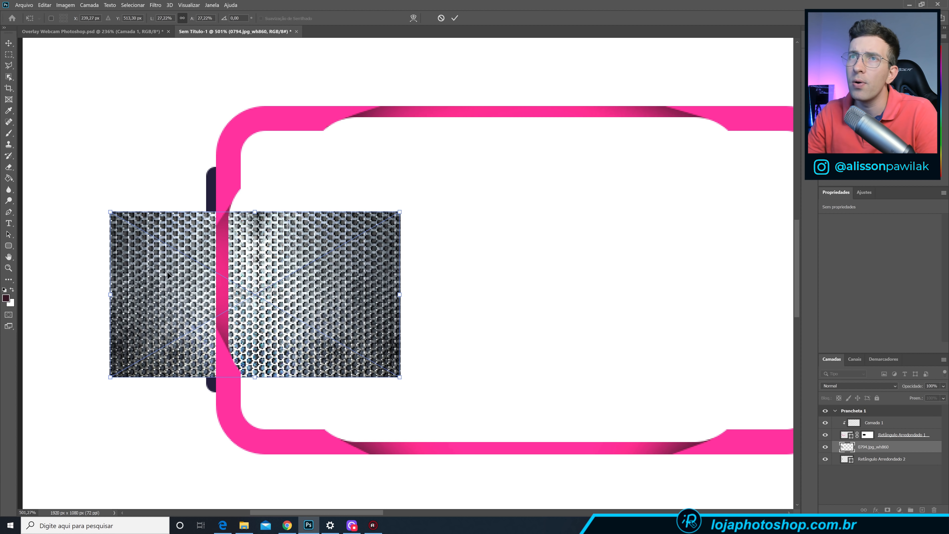
# - Rotate the texture upright, fit it to about 104 × 183 px over the side bar, and clip it to the bar's layer
pyautogui.moveTo(421, 198); pyautogui.dragTo(259, 178)
pyautogui.moveTo(329, 299); pyautogui.dragTo(251, 280)
pyautogui.moveTo(348, 455); pyautogui.dragTo(312, 393)
pyautogui.press('Return')
pyautogui.keyDown('alt'); pyautogui.click(873, 453); pyautogui.keyUp('alt')
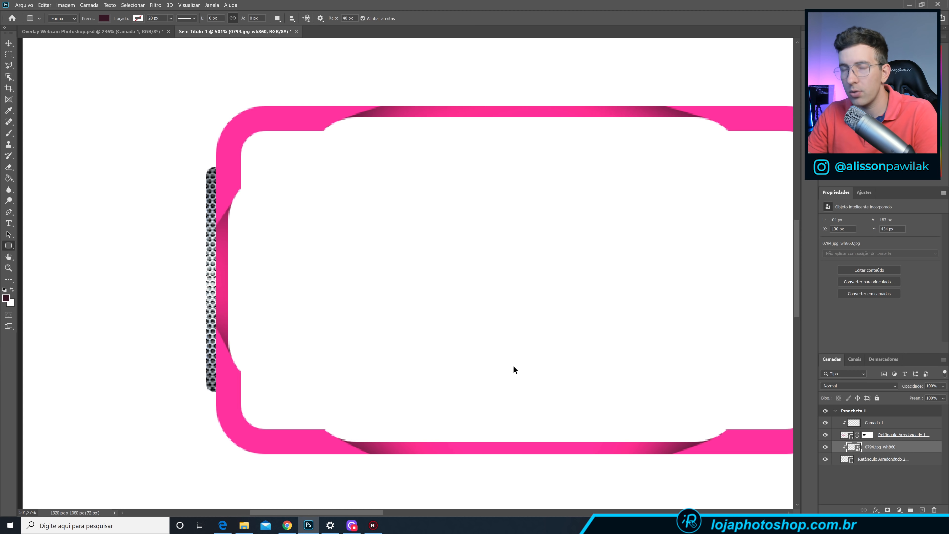
# - Enlarge the clipped texture to about 124 × 217 px and shift it 5 px to the right within the side bar
pyautogui.hotkey('ctrl', '1')
pyautogui.scroll(3, 360, 273)
pyautogui.scroll(4, 362, 270)
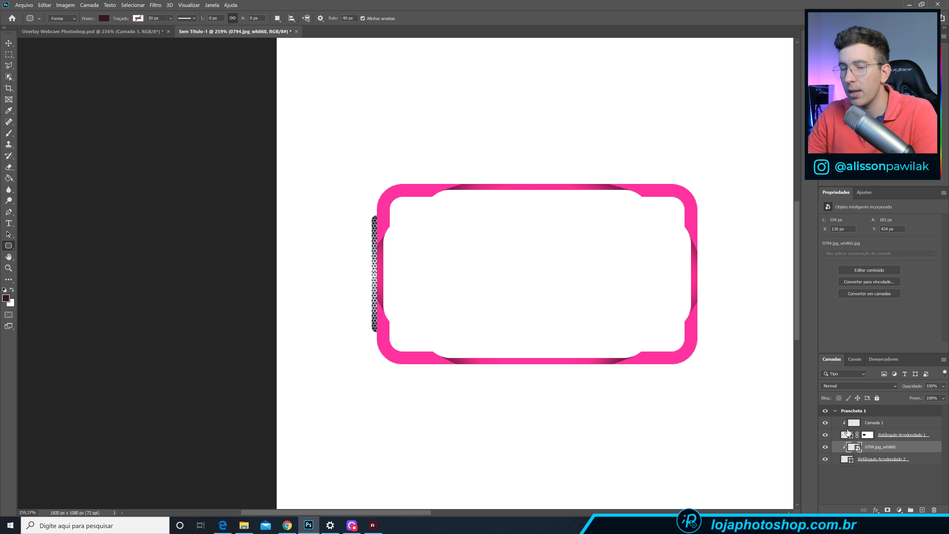
pyautogui.hotkey('ctrl', 't')
pyautogui.moveTo(427, 215); pyautogui.dragTo(433, 204)
pyautogui.click(454, 19)
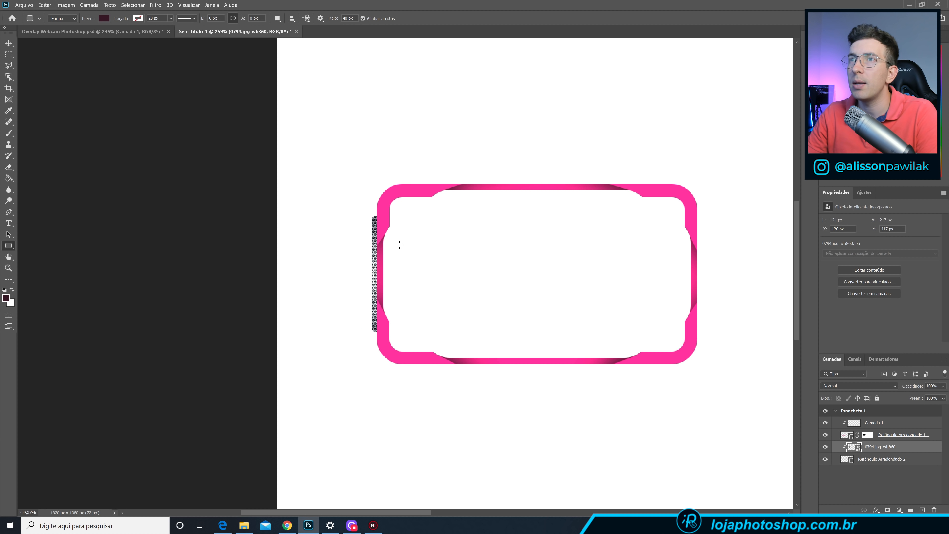
pyautogui.press('v')
pyautogui.moveTo(395, 253); pyautogui.dragTo(395, 253)
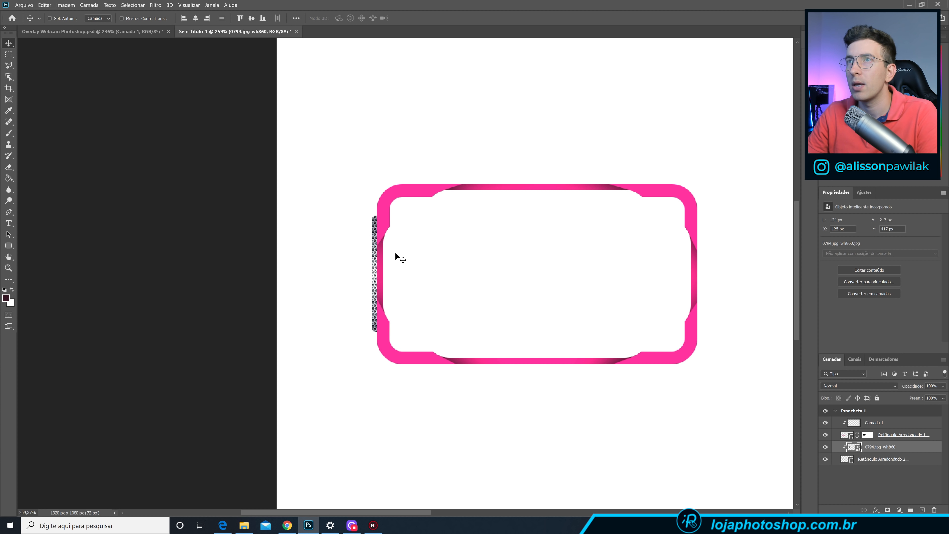
# - Set the texture layer's blend mode to Luz Direta and its opacity to 65%
pyautogui.hotkey('ctrl', '1')
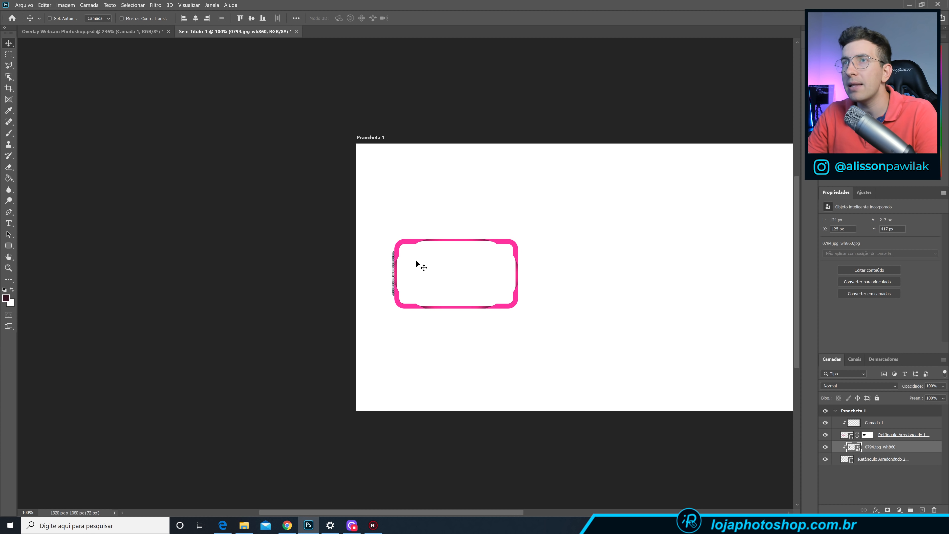
pyautogui.scroll(2, 433, 265)
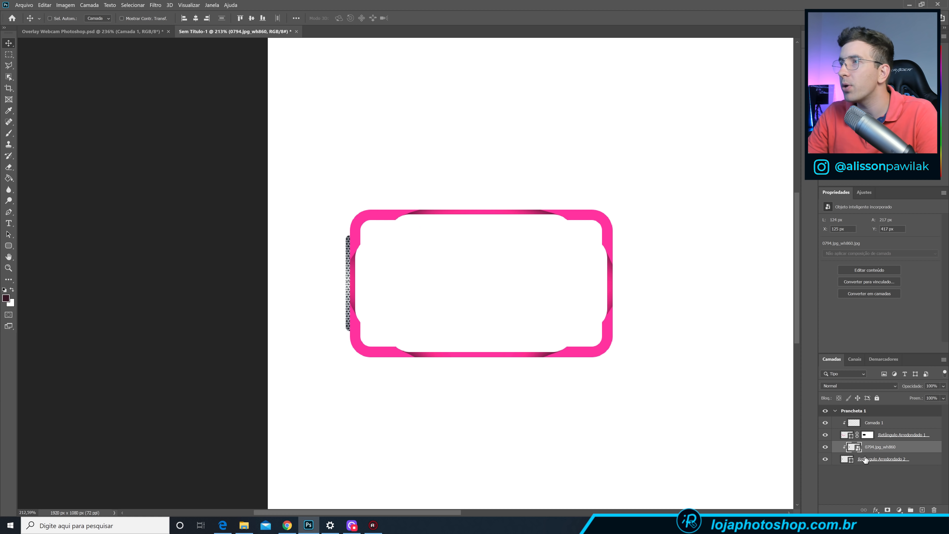
pyautogui.click(863, 385)
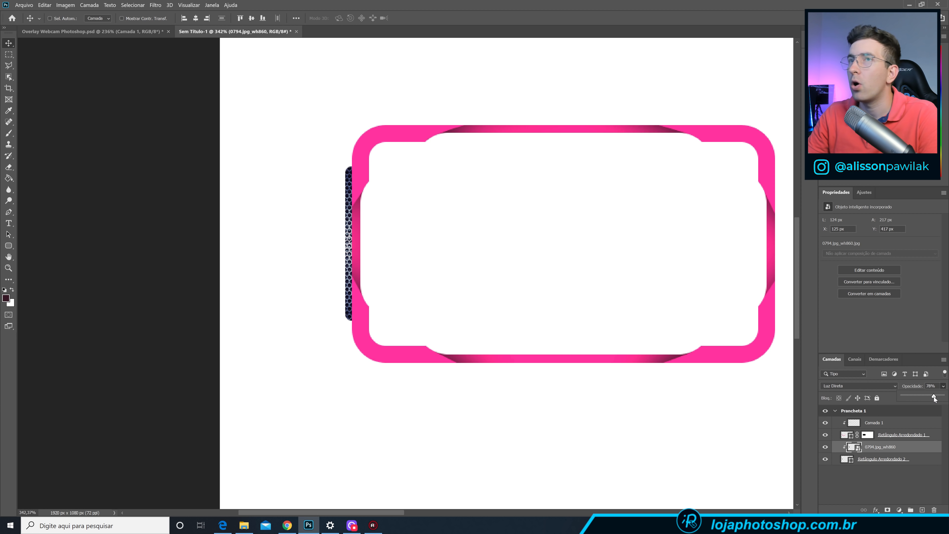
pyautogui.moveTo(935, 397); pyautogui.dragTo(929, 397)
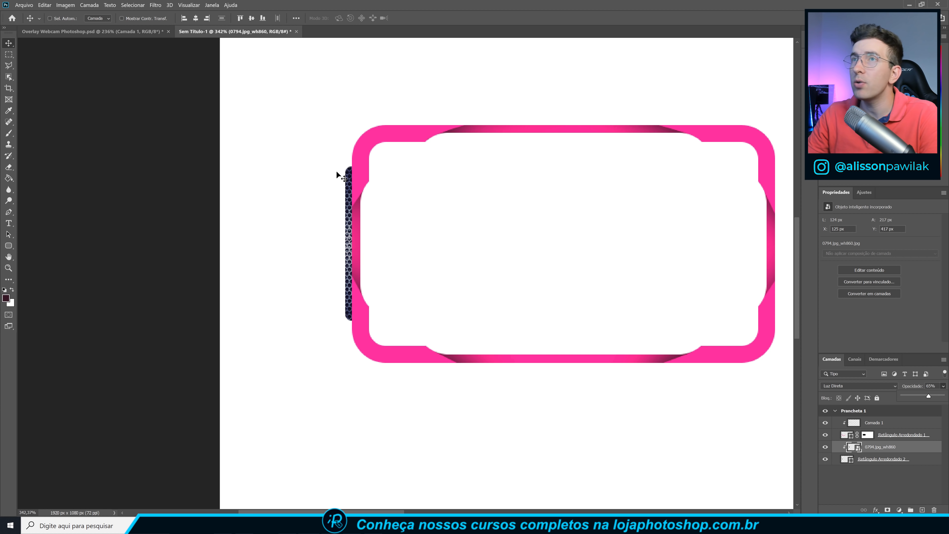
# - Add a new layer clipped to the side bar, between the bar's shape and the metal texture
pyautogui.click(873, 459)
pyautogui.keyDown('ctrl'); pyautogui.click(922, 509); pyautogui.keyUp('ctrl')
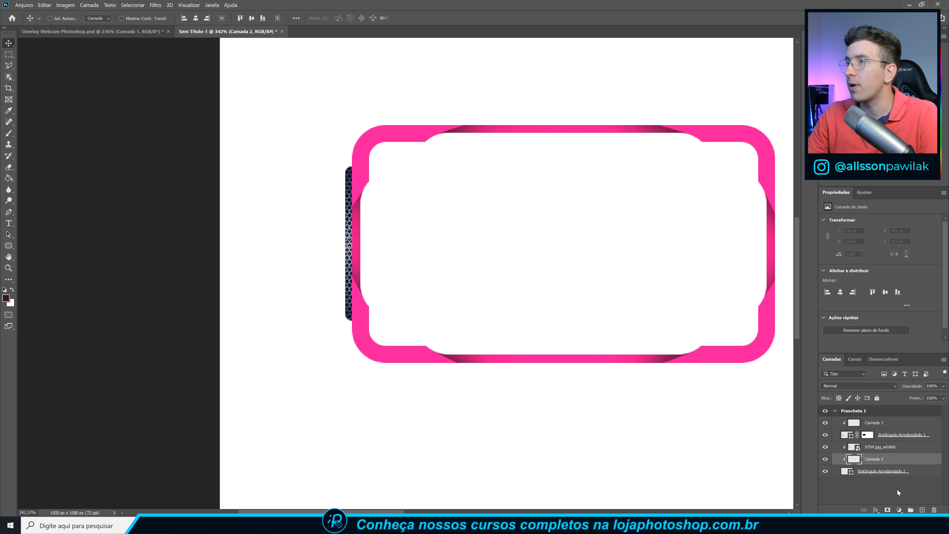